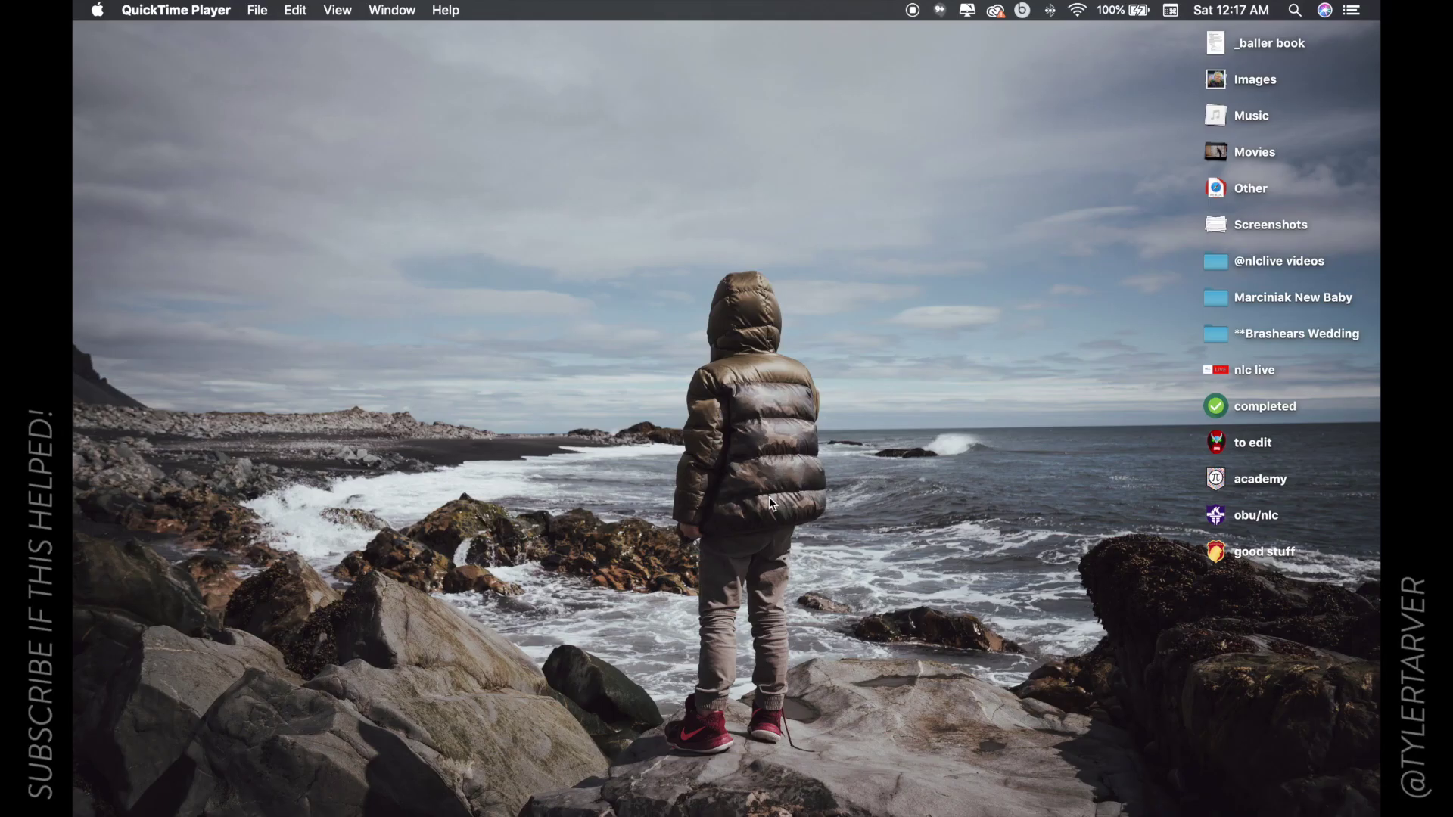
- Switch from the desktop to the Chrome space showing the Student Night form
key("ctrl+Right")
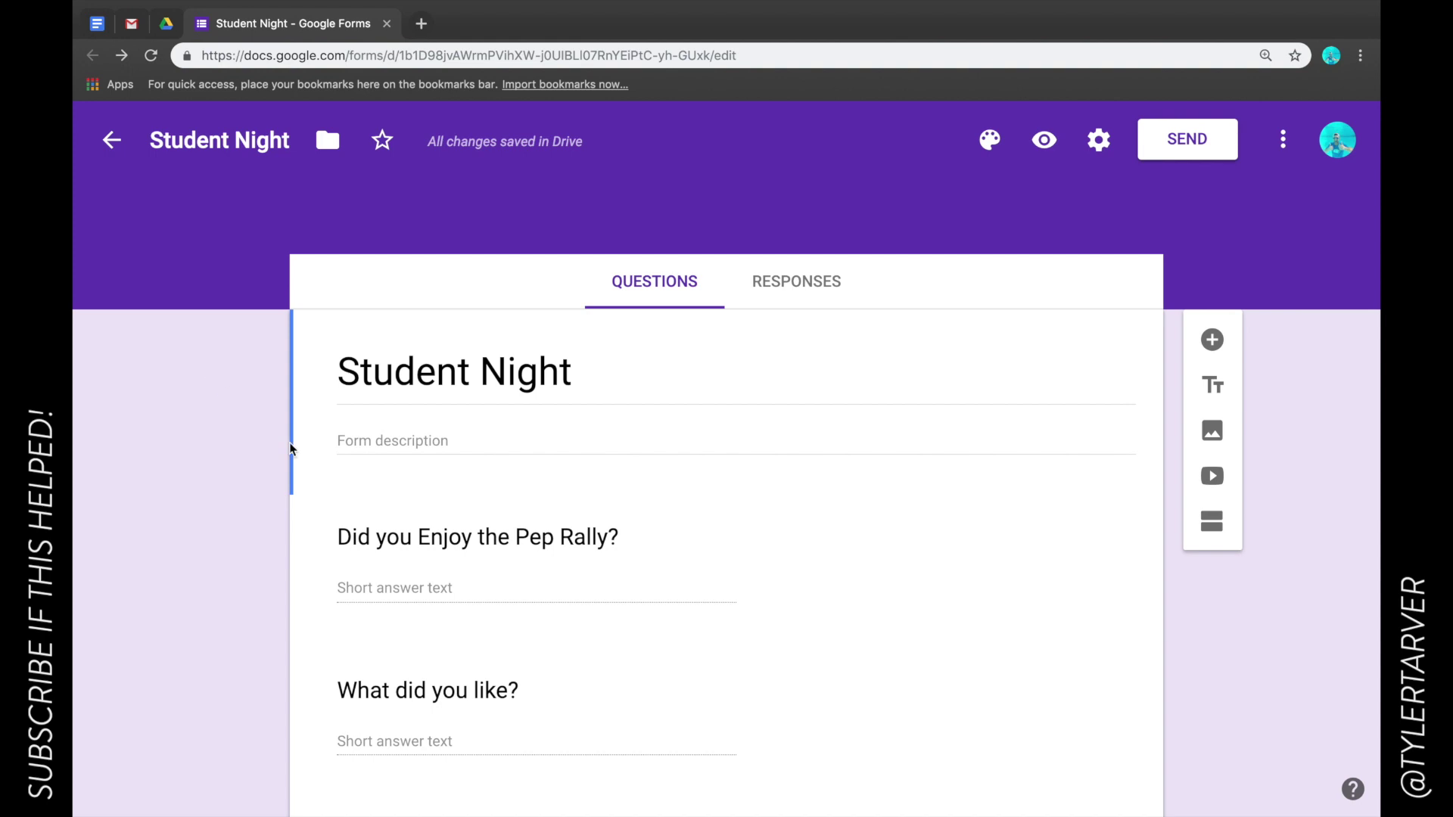
scroll(290, 444, "down", 3)
scroll(290, 445, "up", 3)
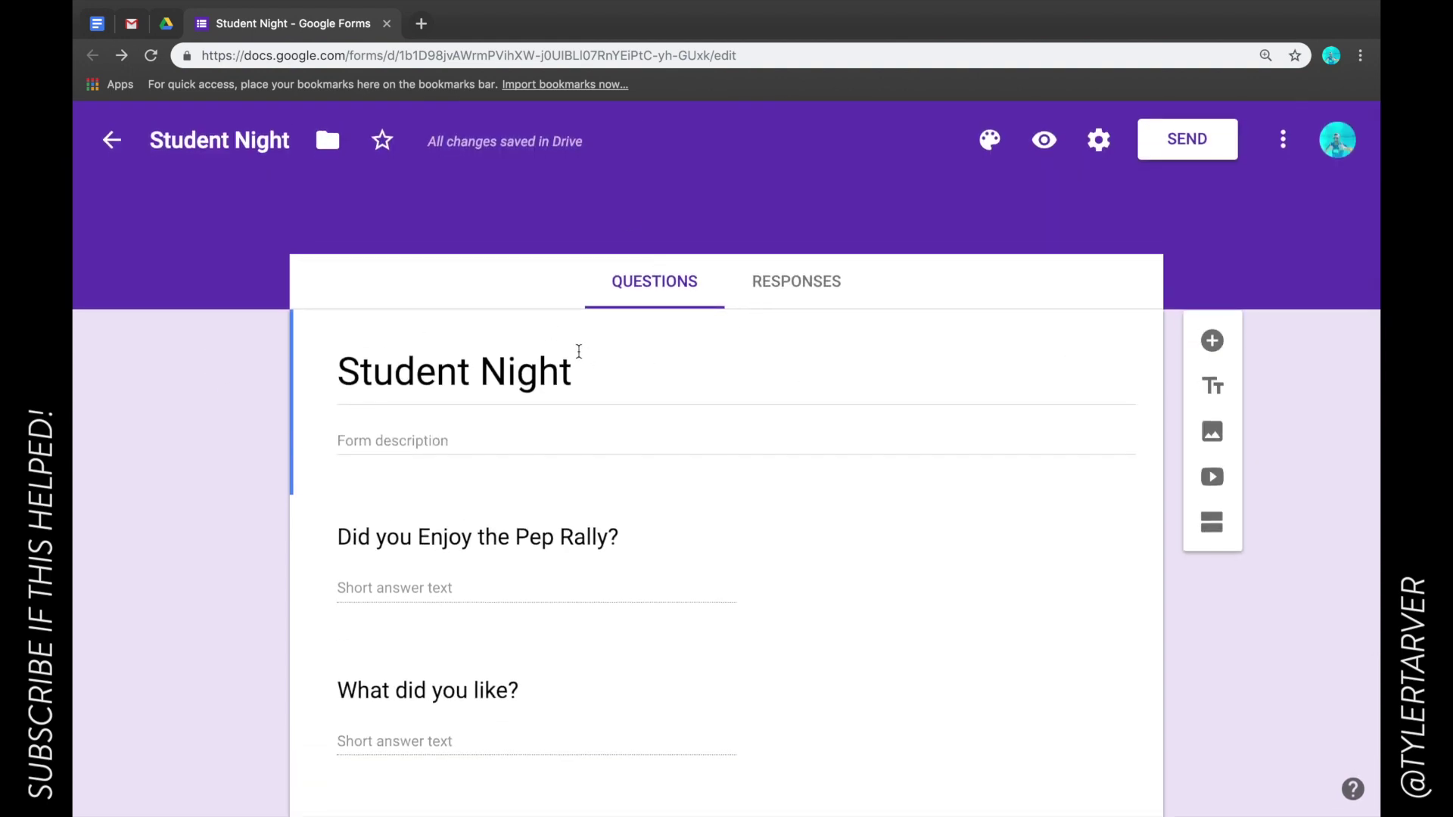
scroll(514, 464, "down", 3)
scroll(512, 460, "up", 3)
scroll(186, 425, "down", 3)
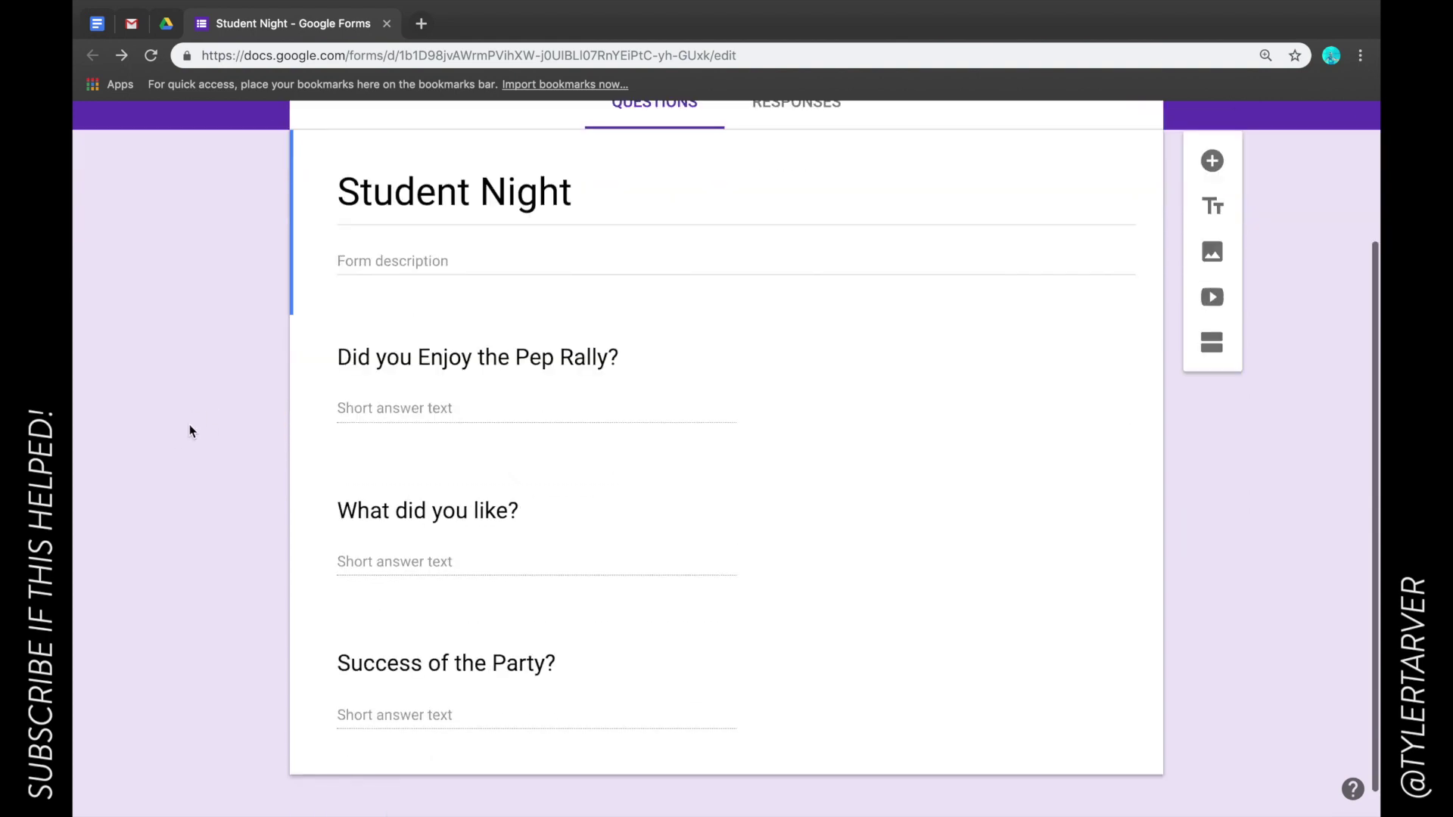
mouse_move(507, 538)
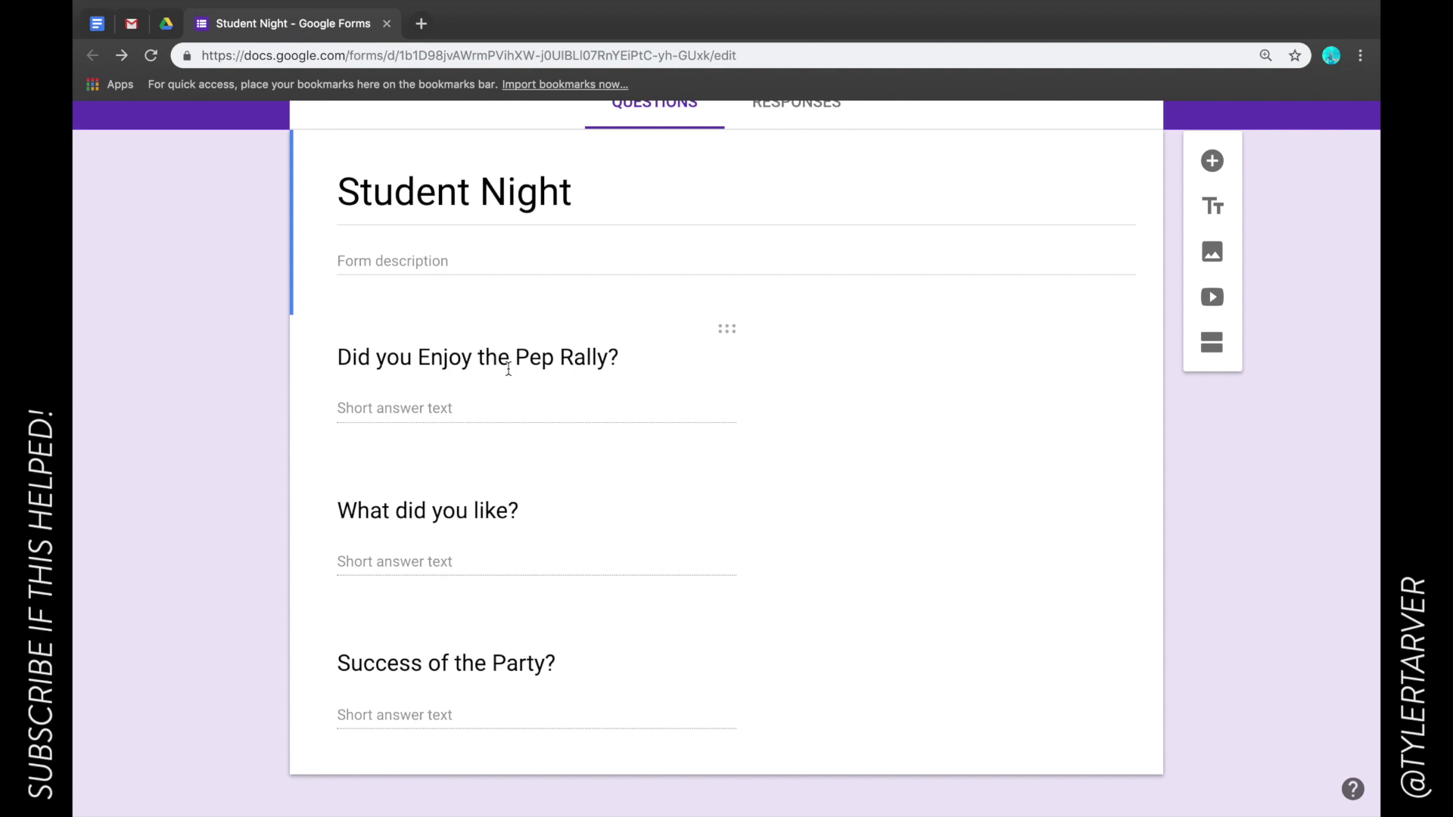
left_click(392, 381)
left_click(380, 424)
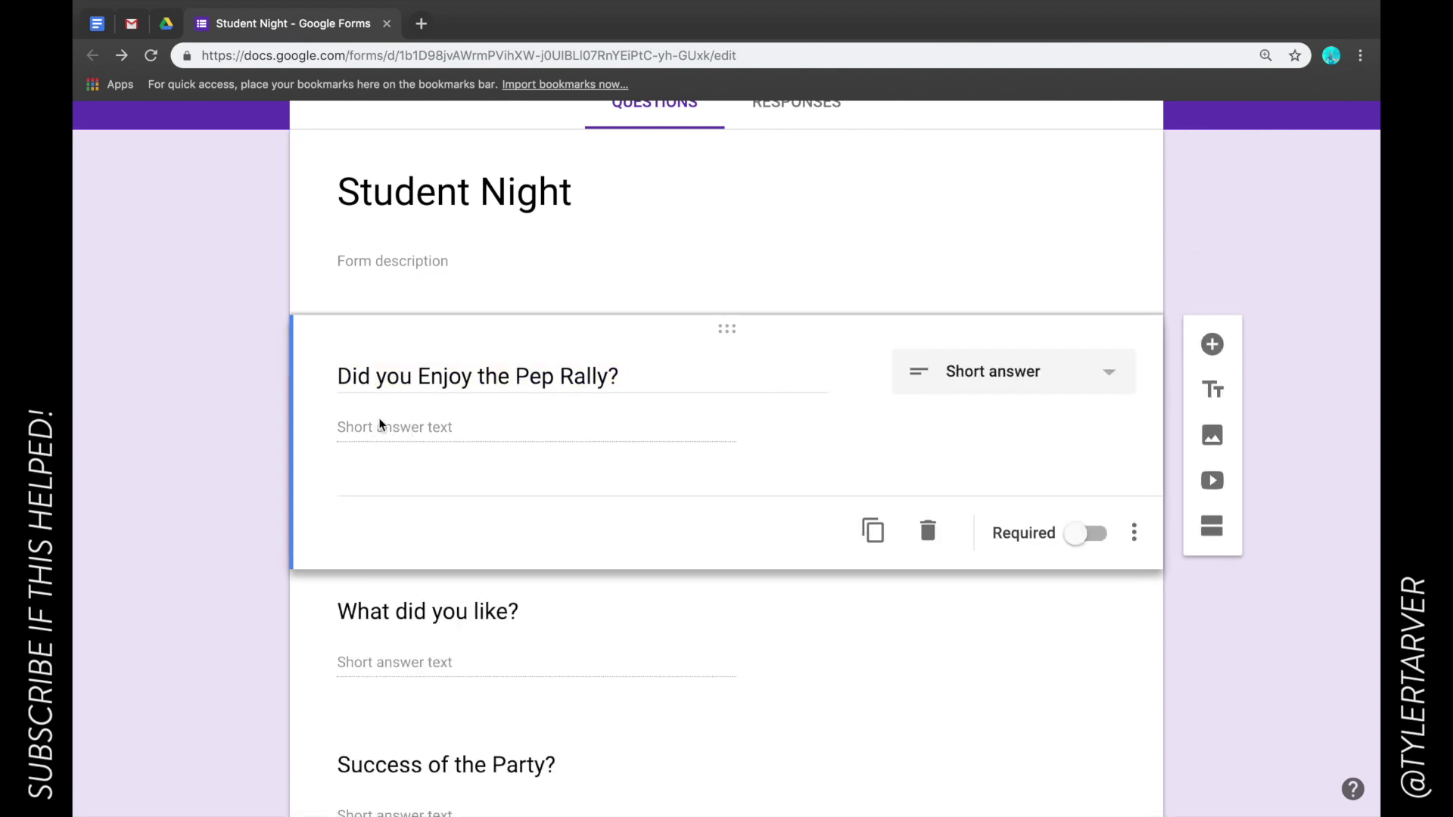
left_click(1111, 391)
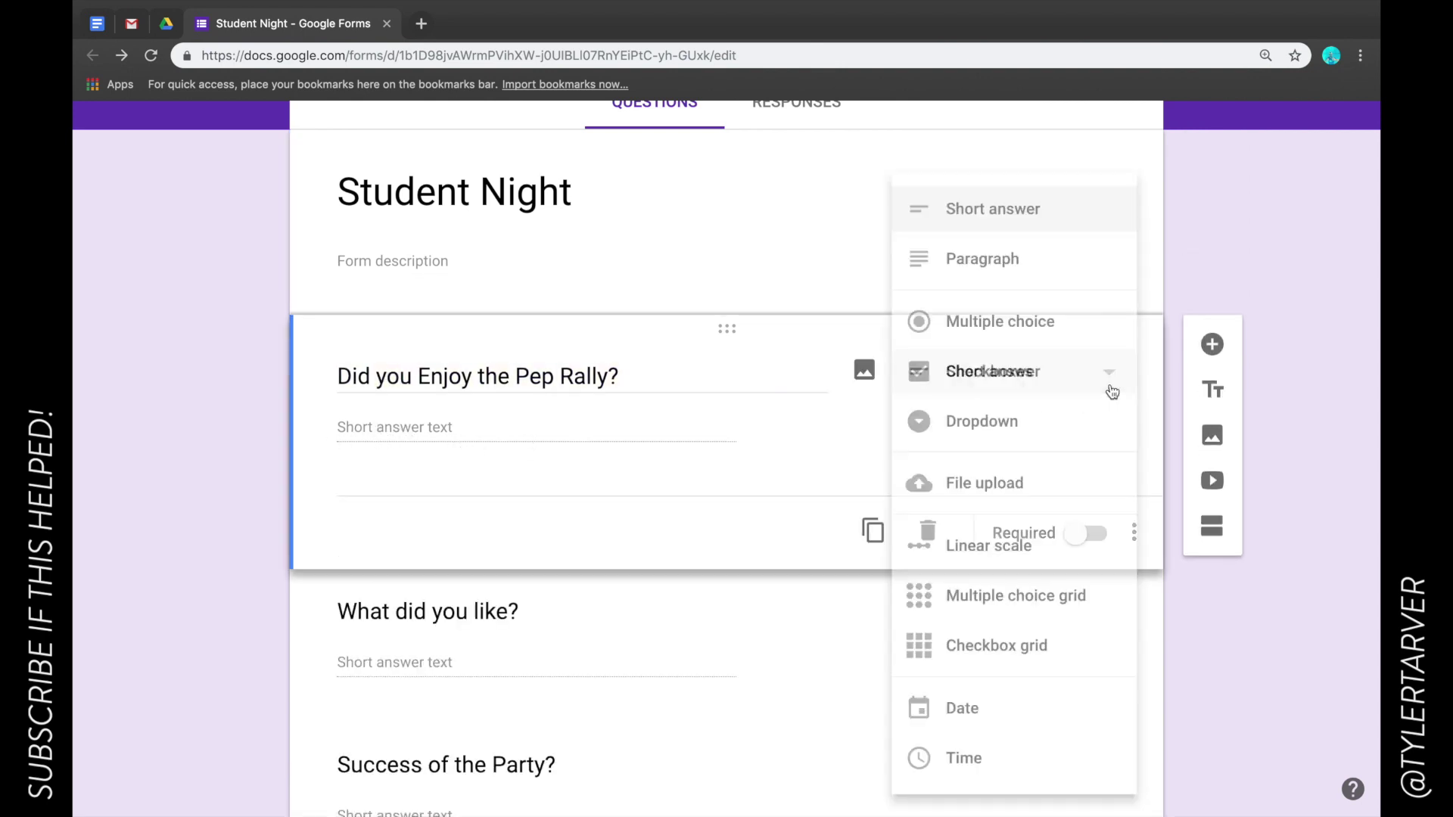
left_click(1009, 255)
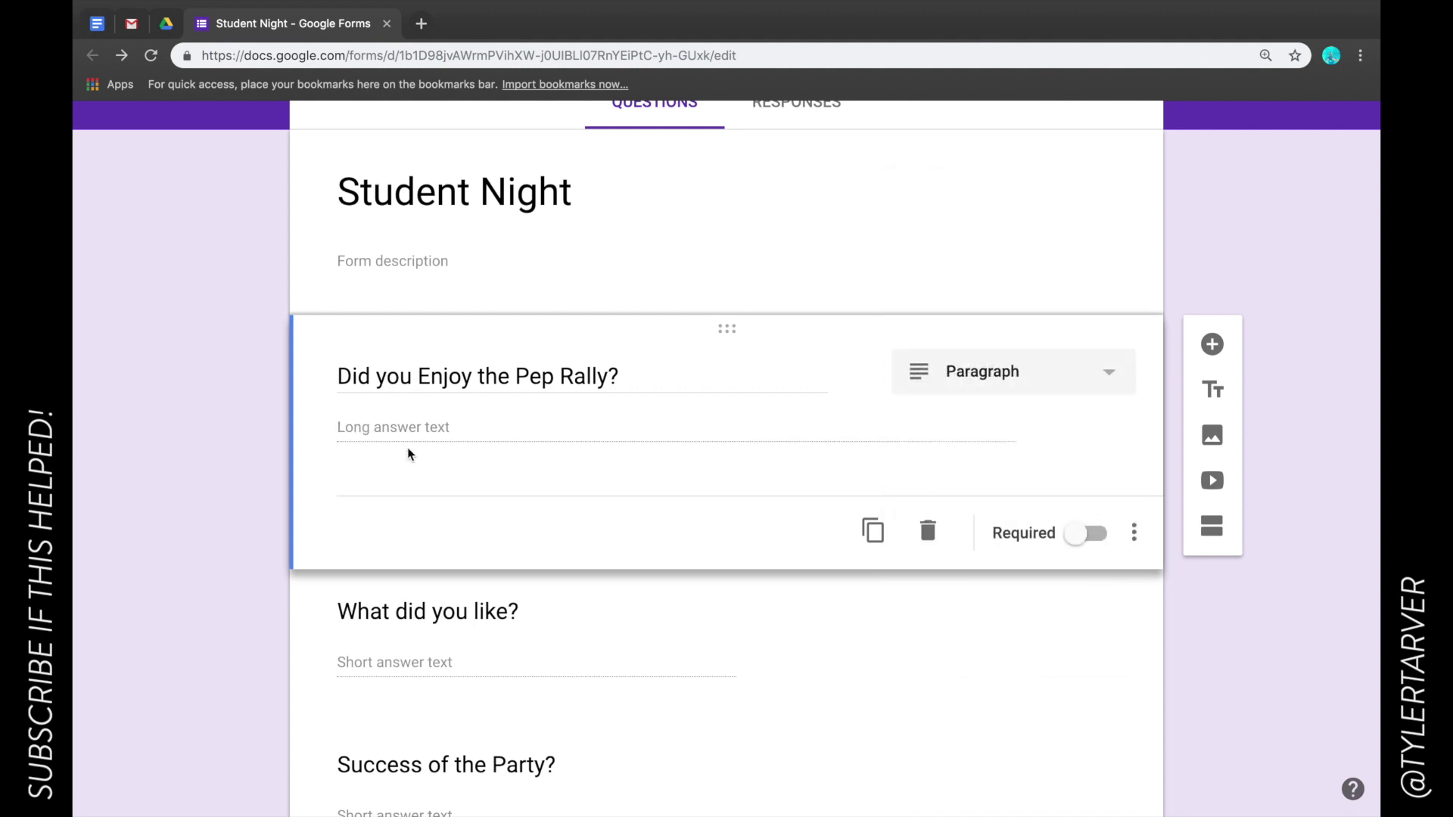
left_click(1112, 381)
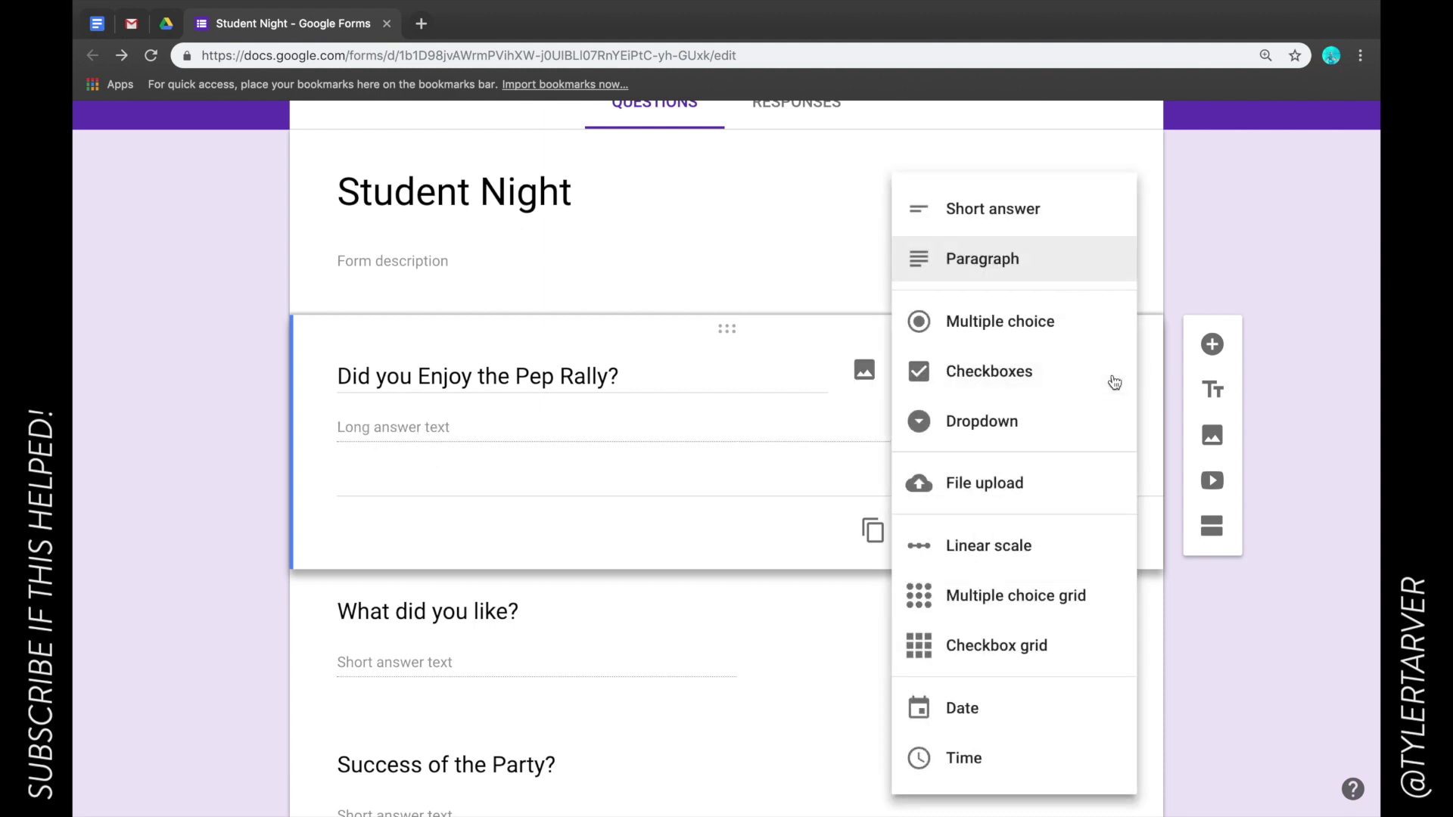
left_click(1031, 218)
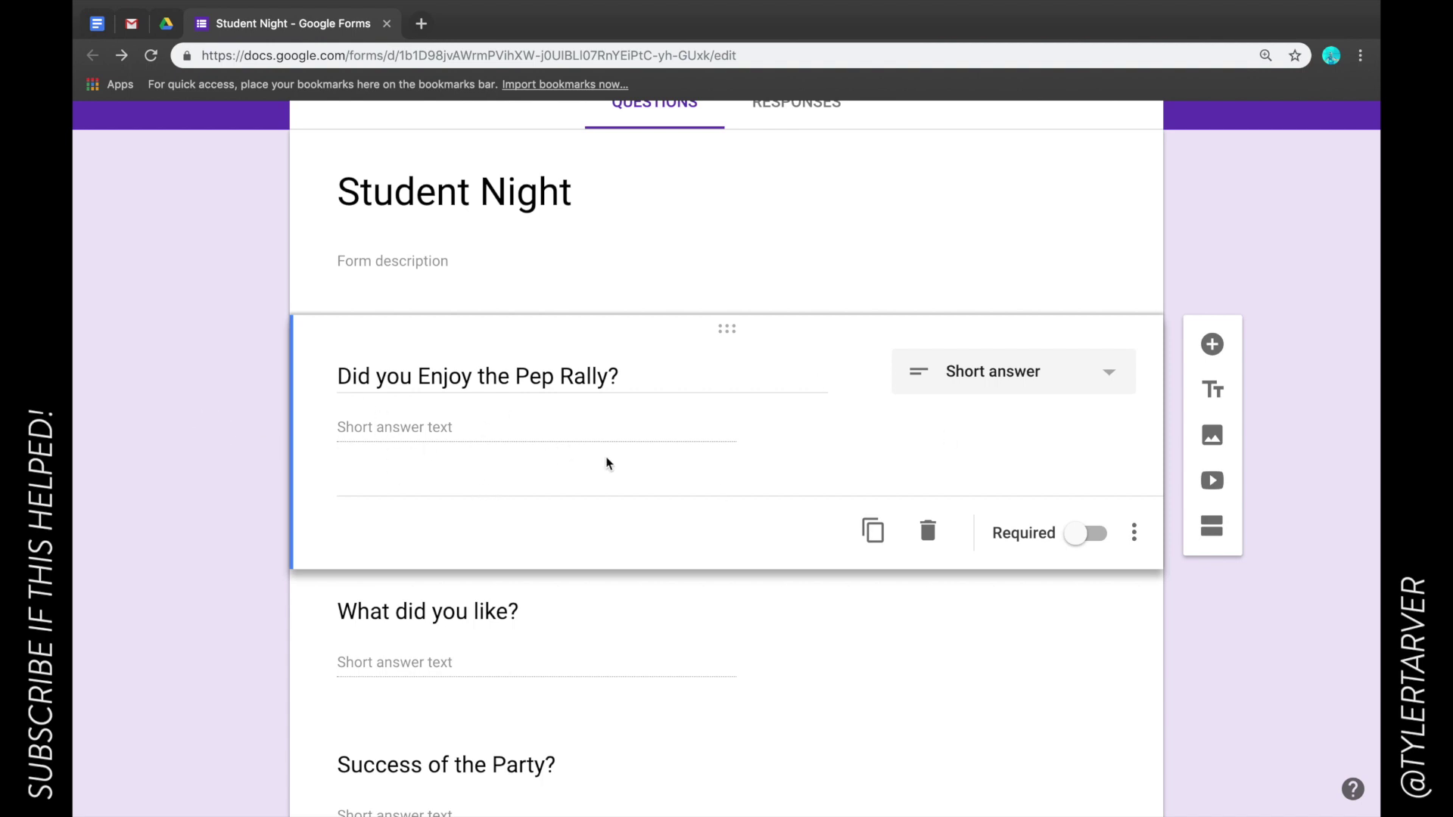
left_click(464, 659)
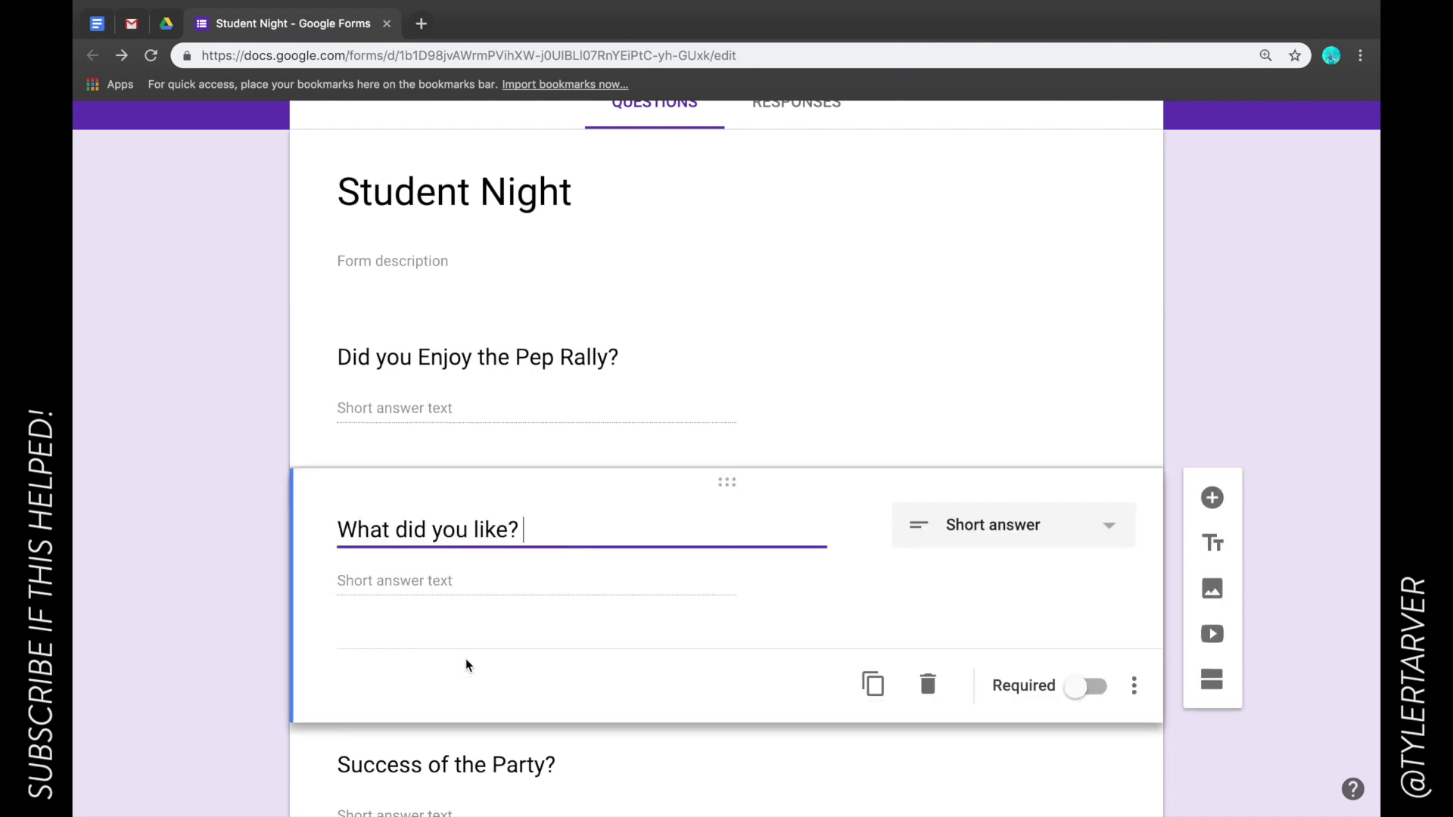
- Replace the second question's title 'What did you like?' with 'Ways we could change?'
scroll(575, 568, "down", 3)
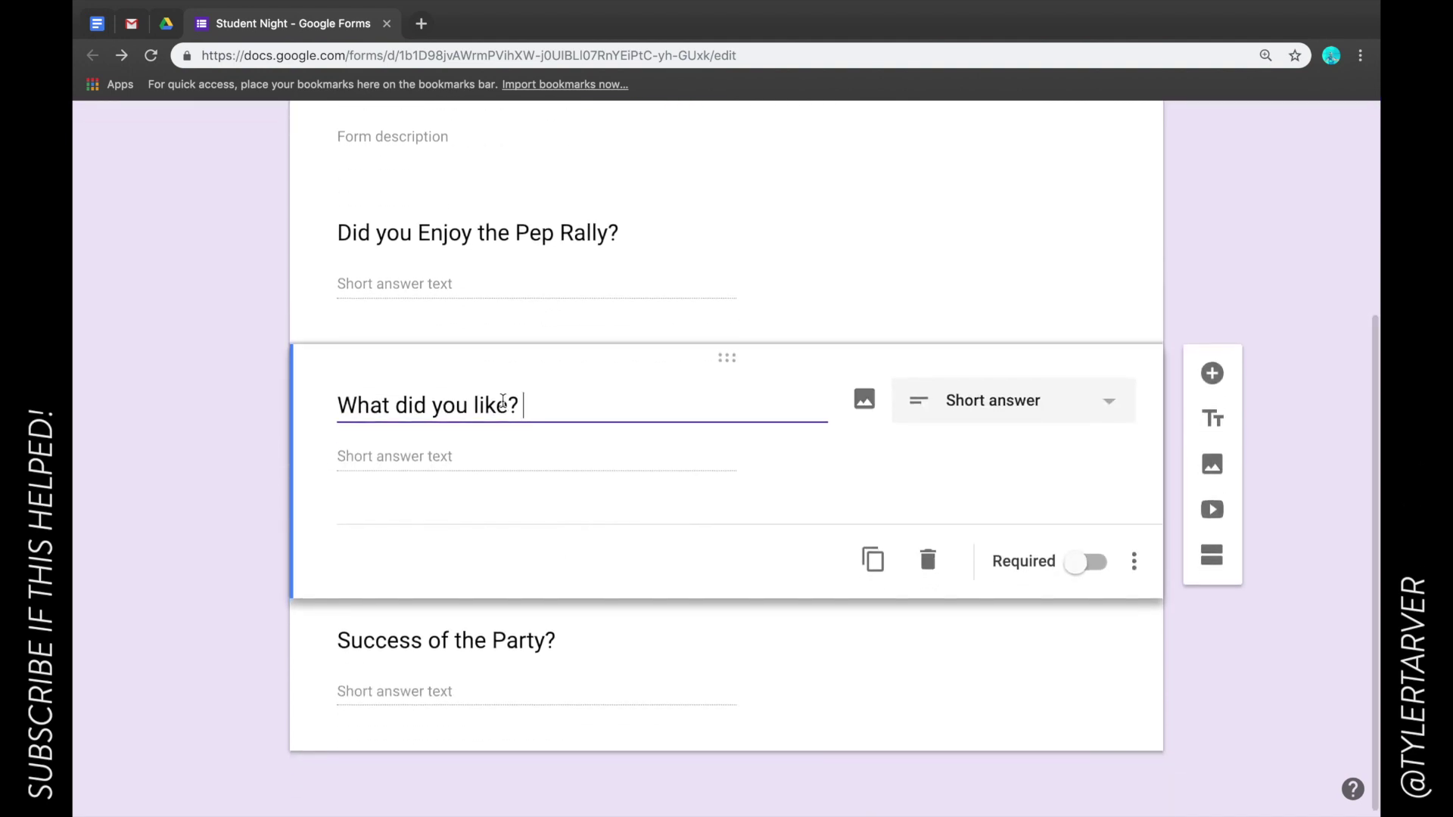
mouse_move(506, 406)
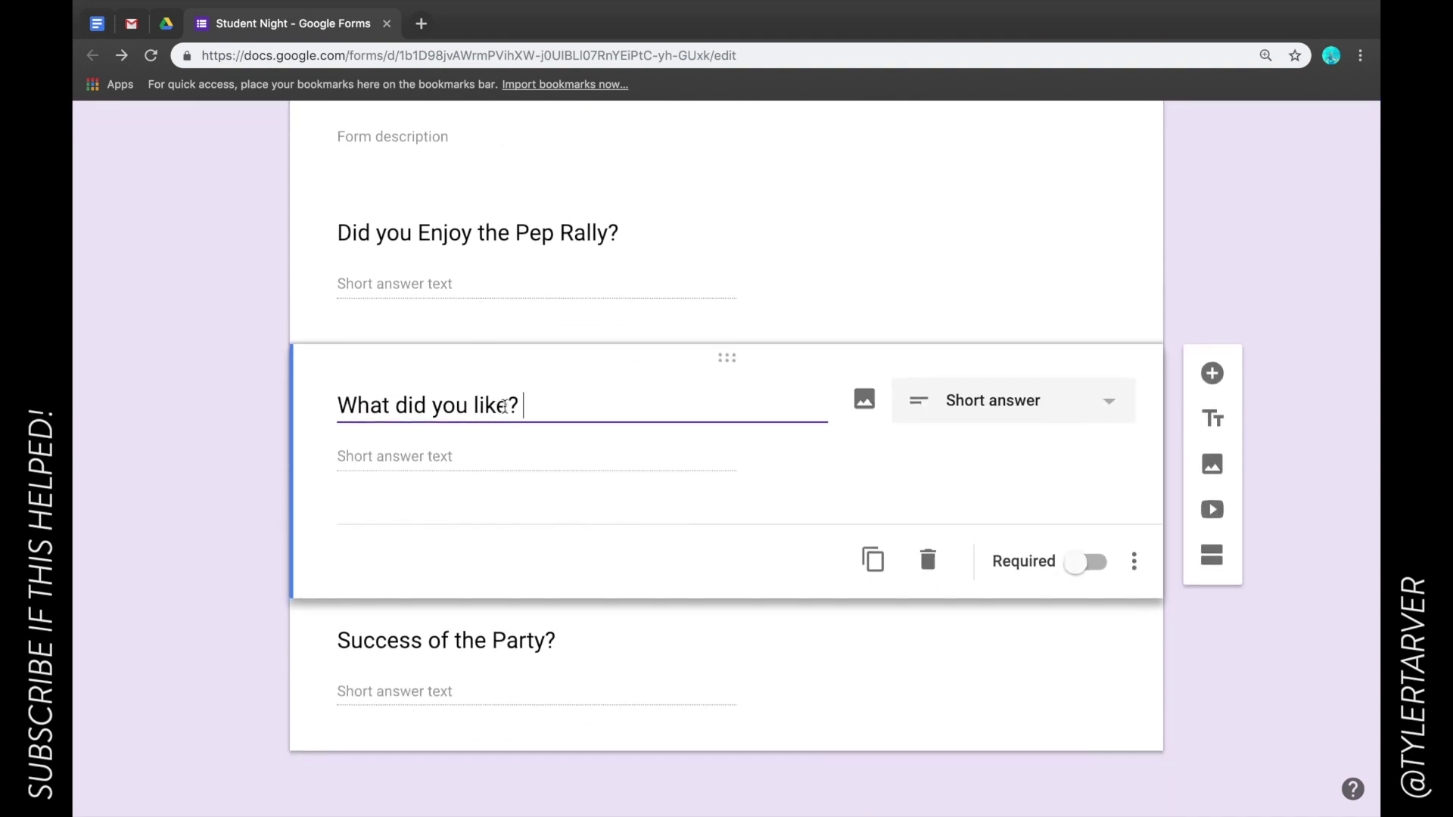
key("ctrl+a")
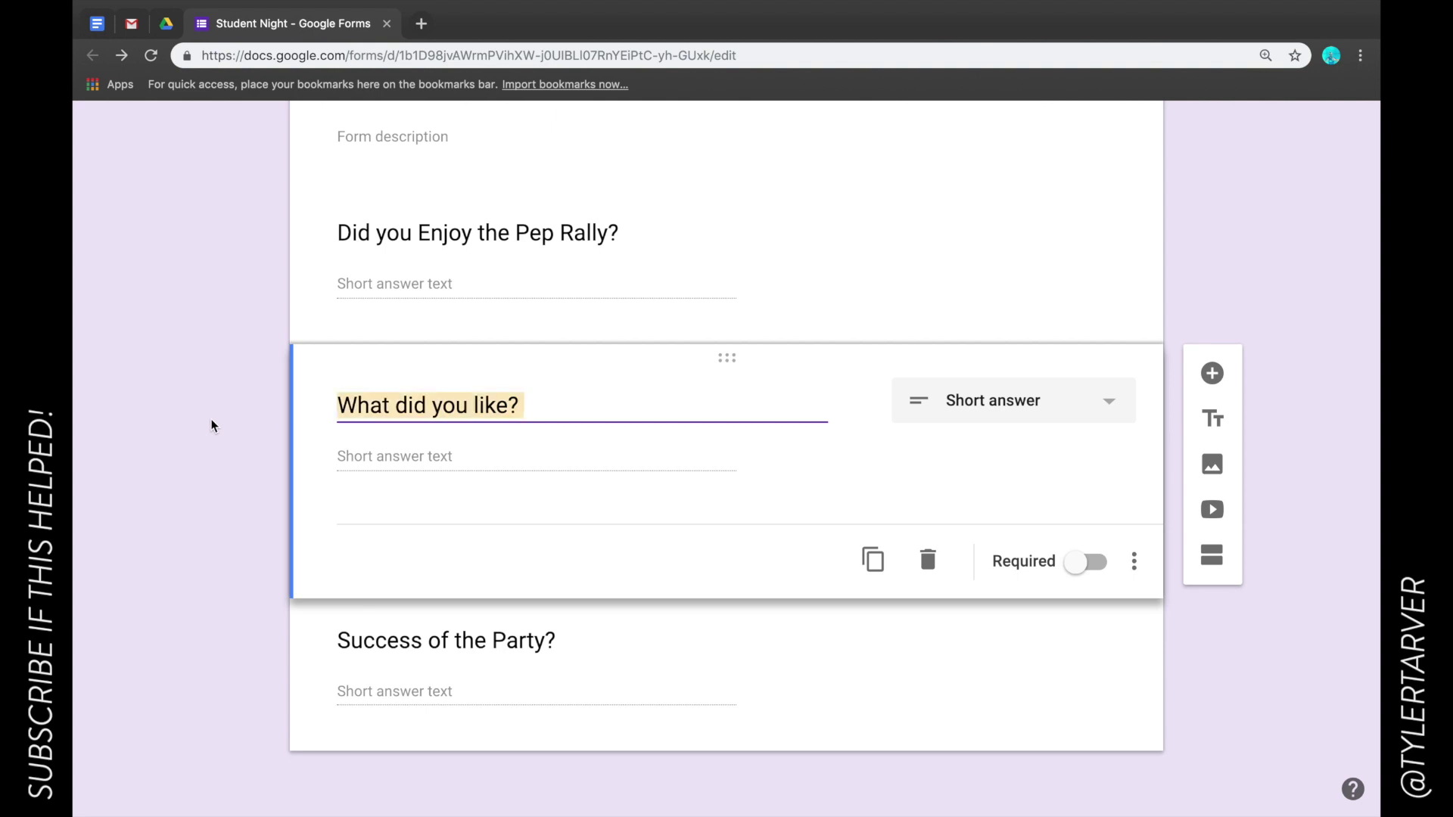
type("Wha")
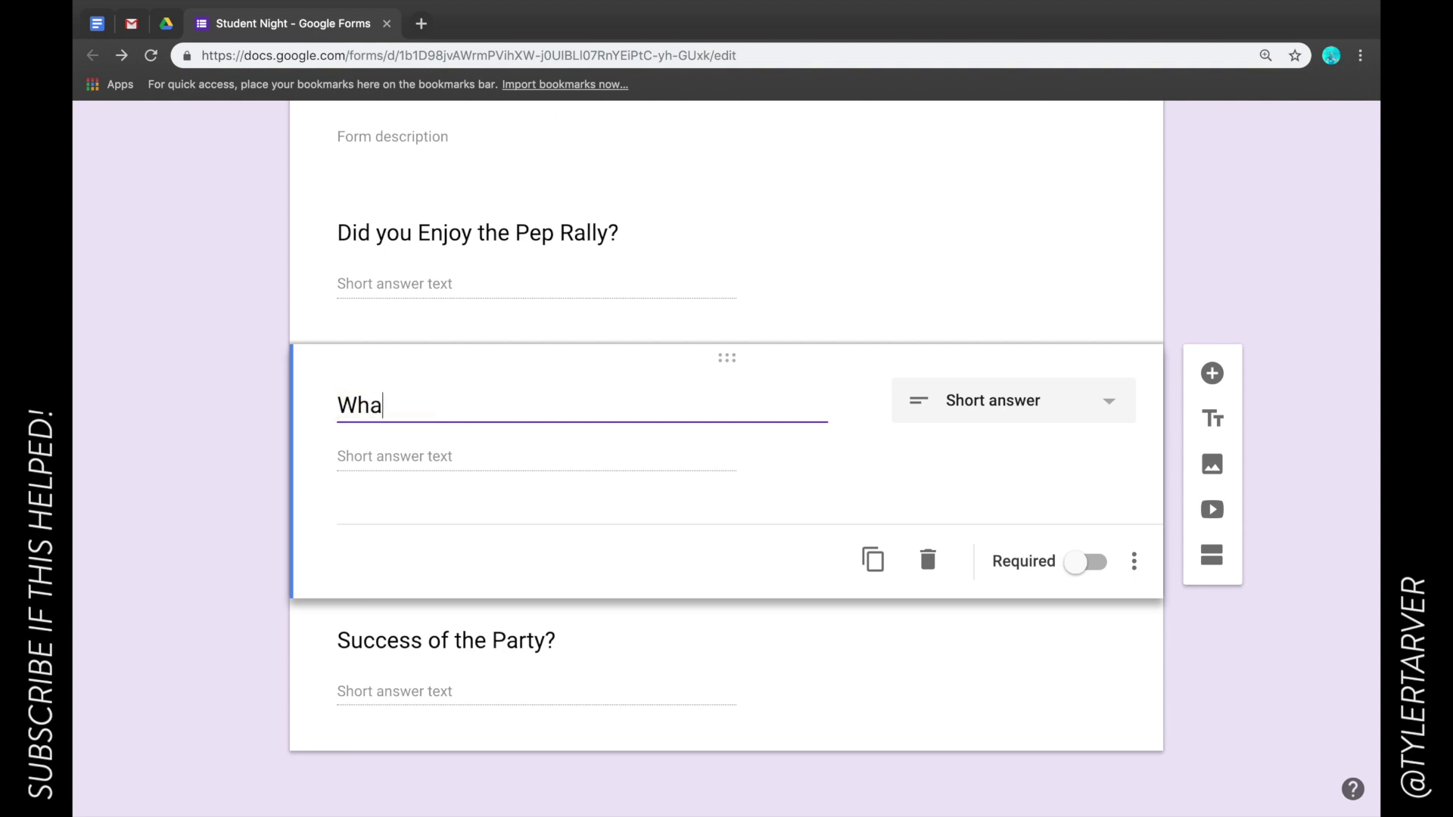
type("t")
key("BackSpace")
type("ys")
key("BackSpace")
key("BackSpace")
key("BackSpace")
key("BackSpace")
key("BackSpace")
type("ays we c")
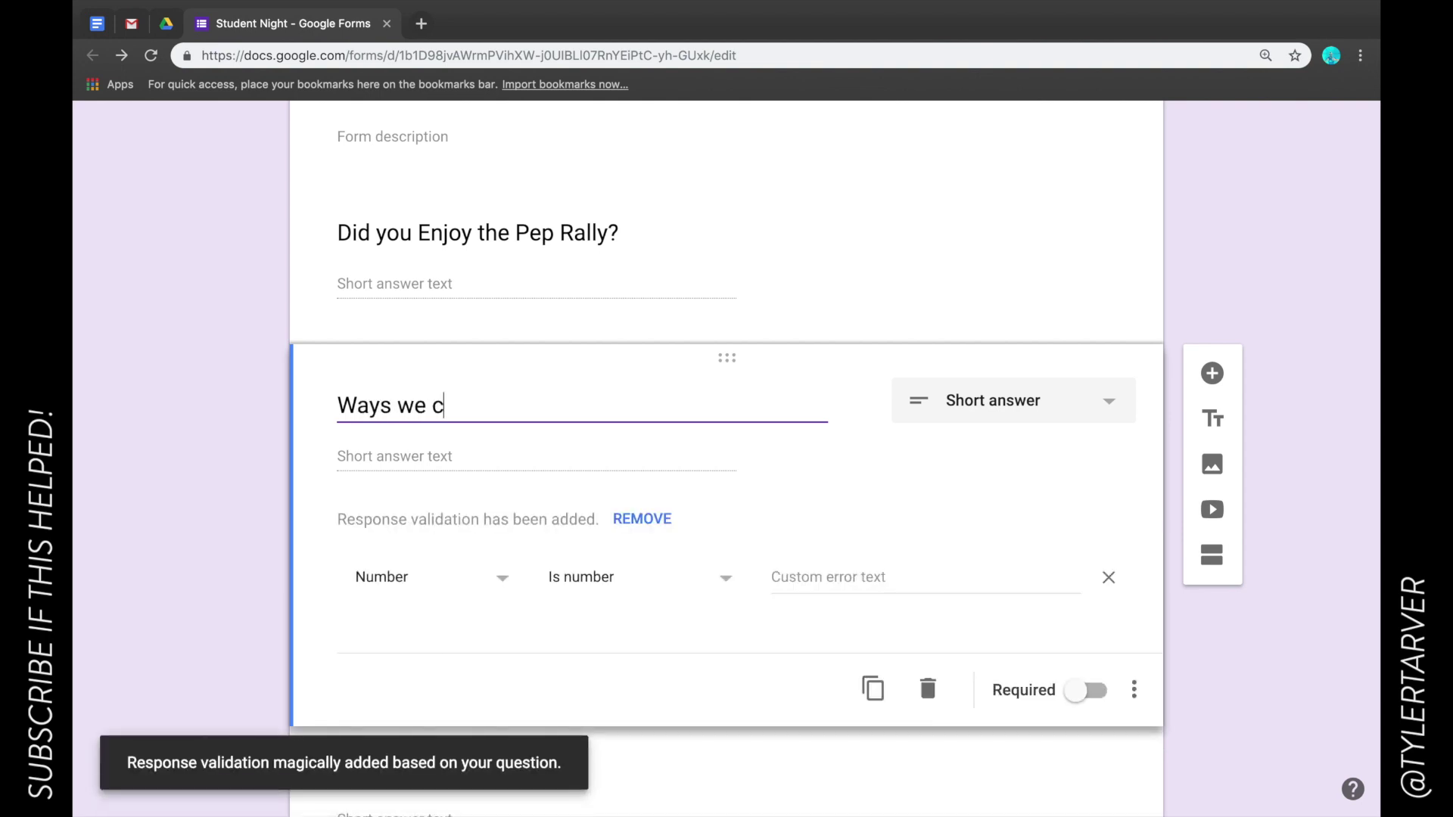
type("ould change?")
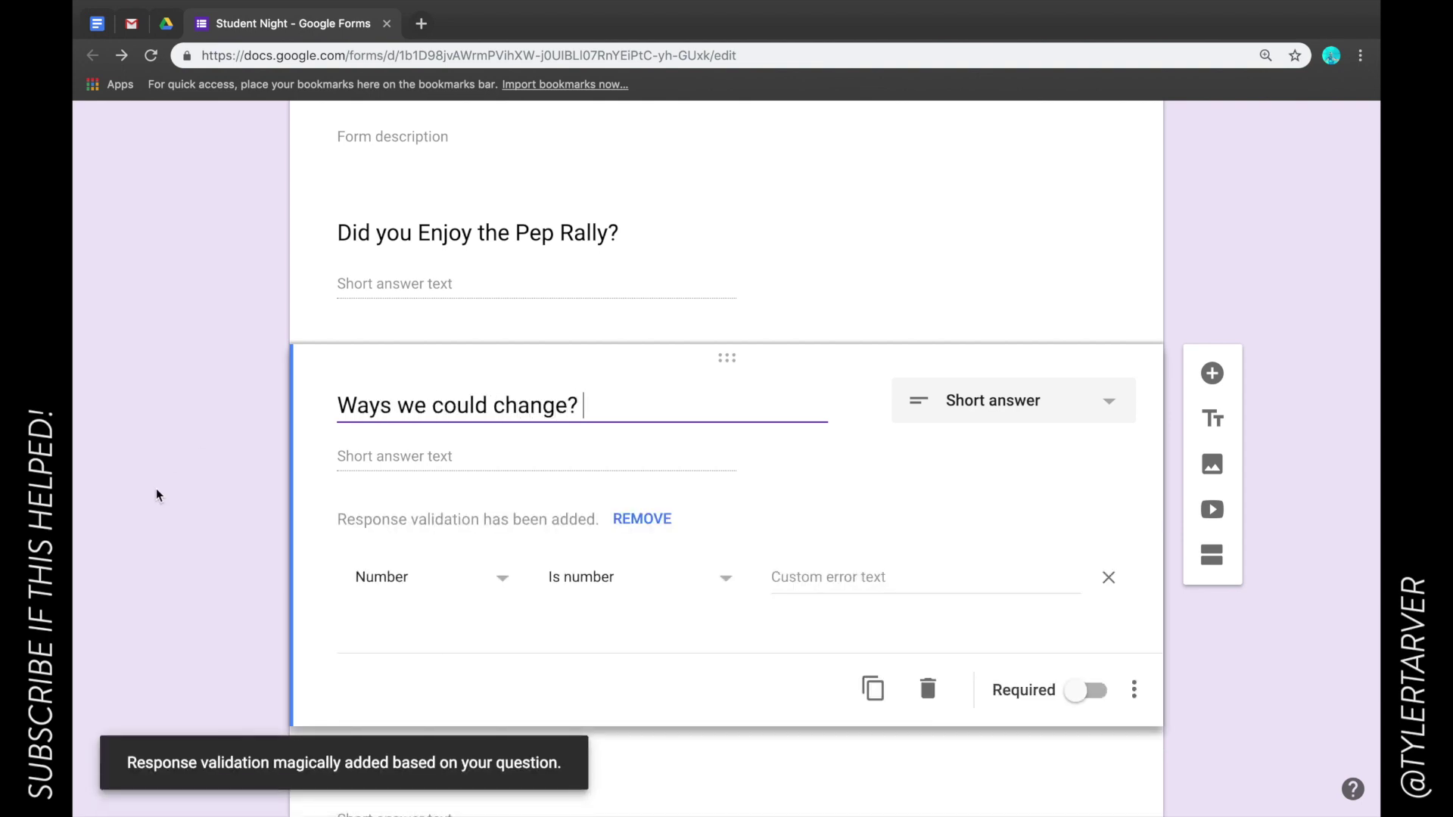
left_click(255, 525)
- Turn 'Success of the Party?' into a linear scale running 1 to 10
left_click(437, 631)
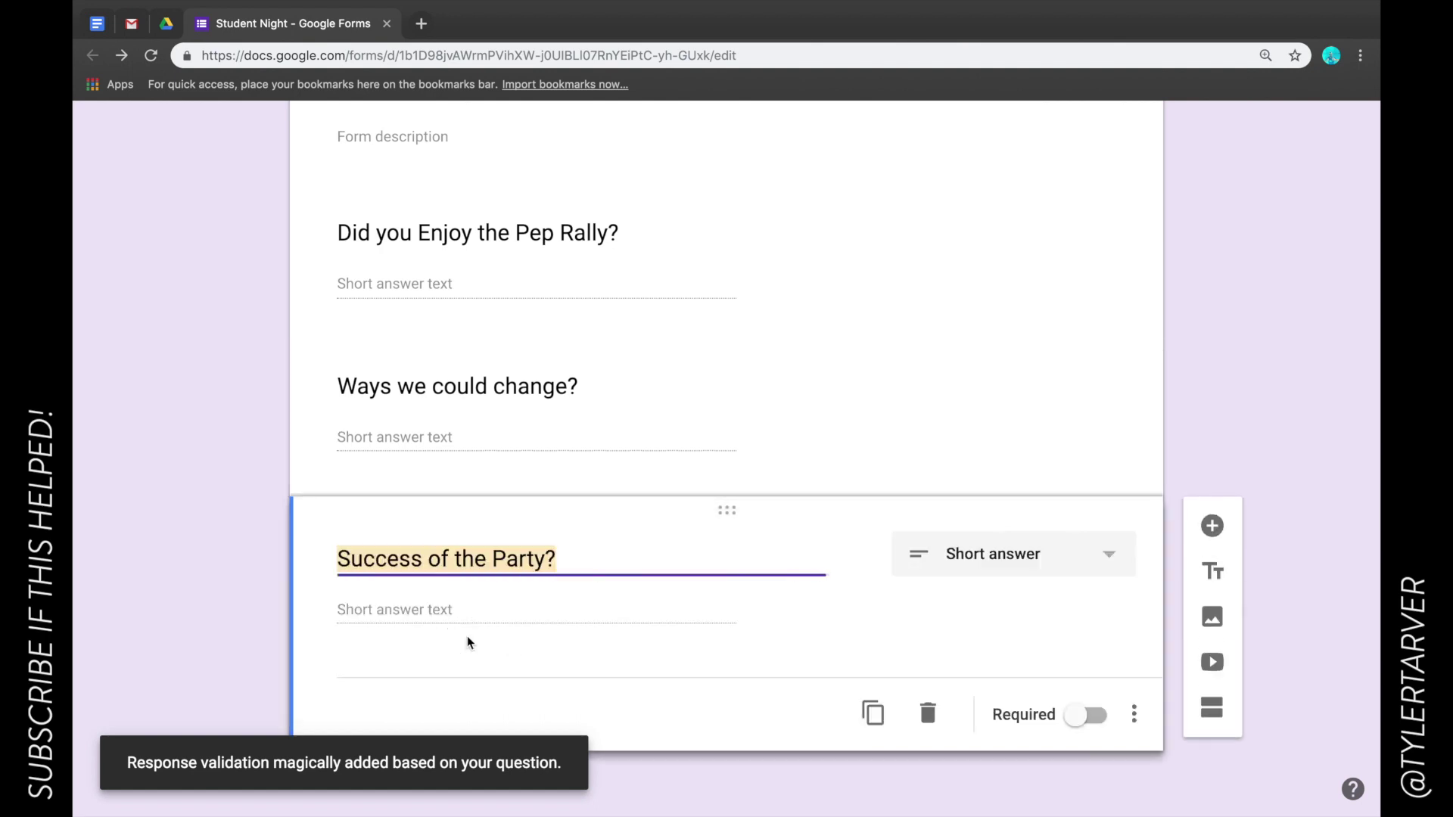
left_click(1110, 558)
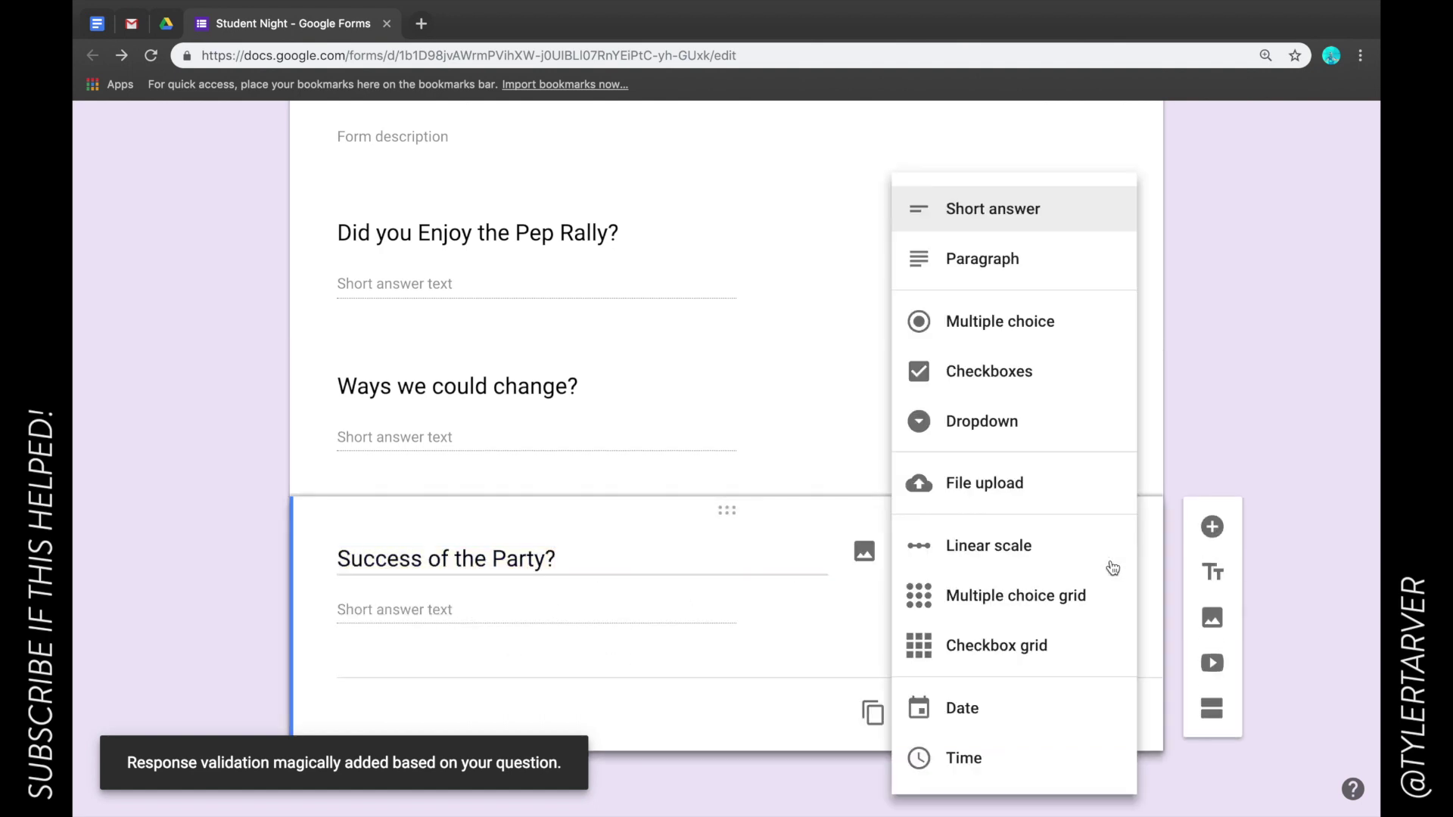
left_click(1340, 537)
left_click(1098, 550)
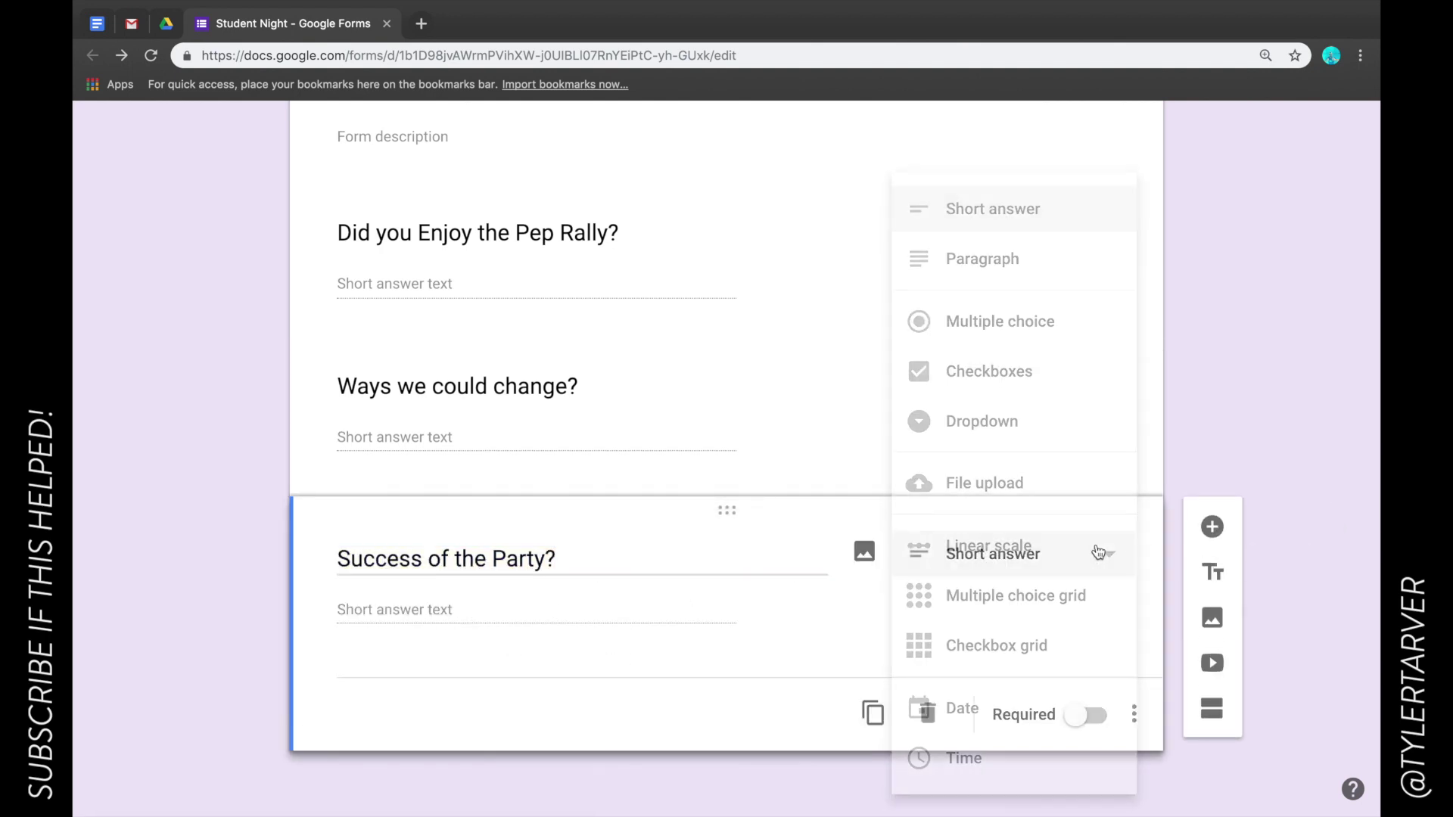
left_click(1018, 556)
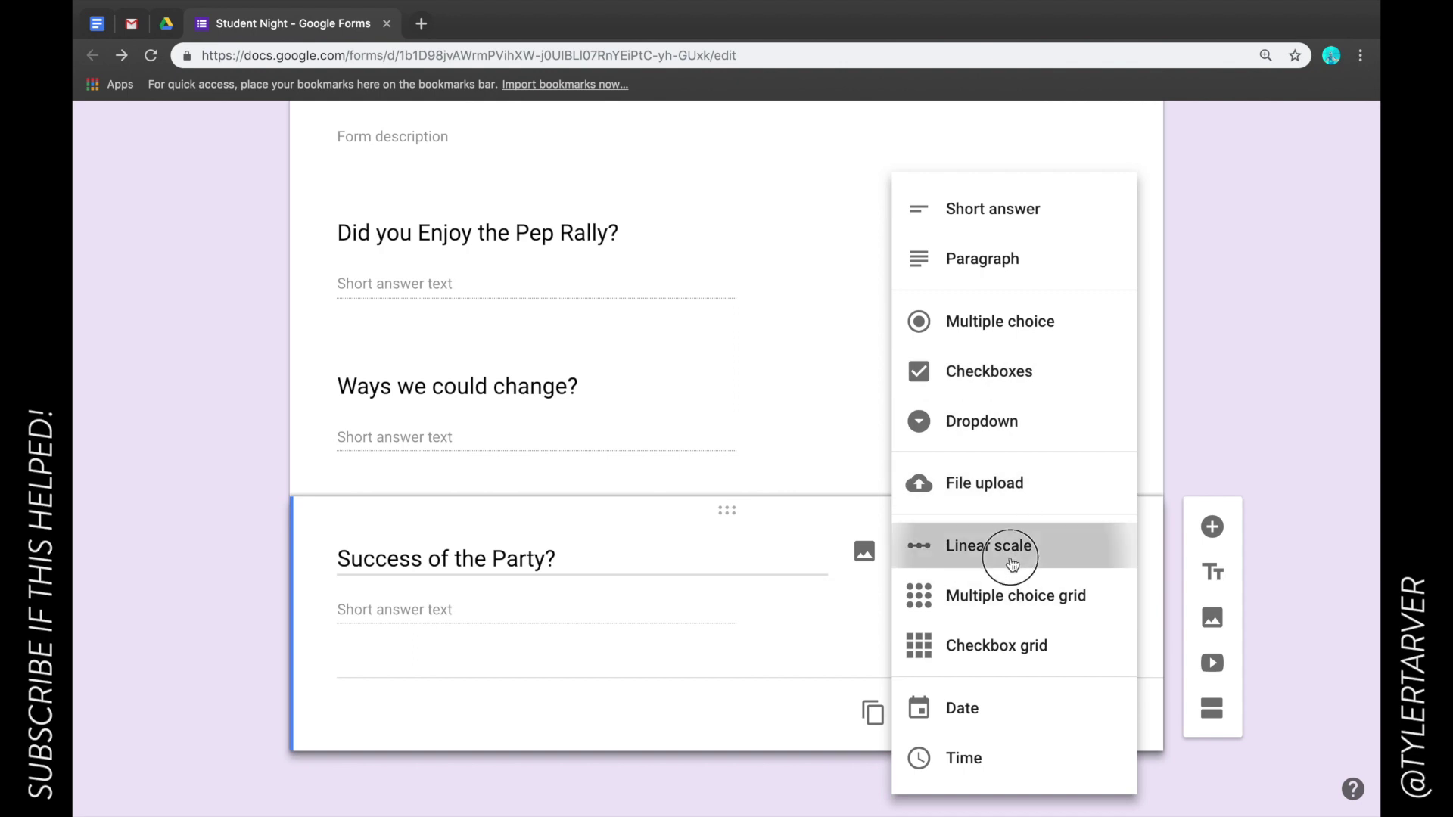
left_click(478, 650)
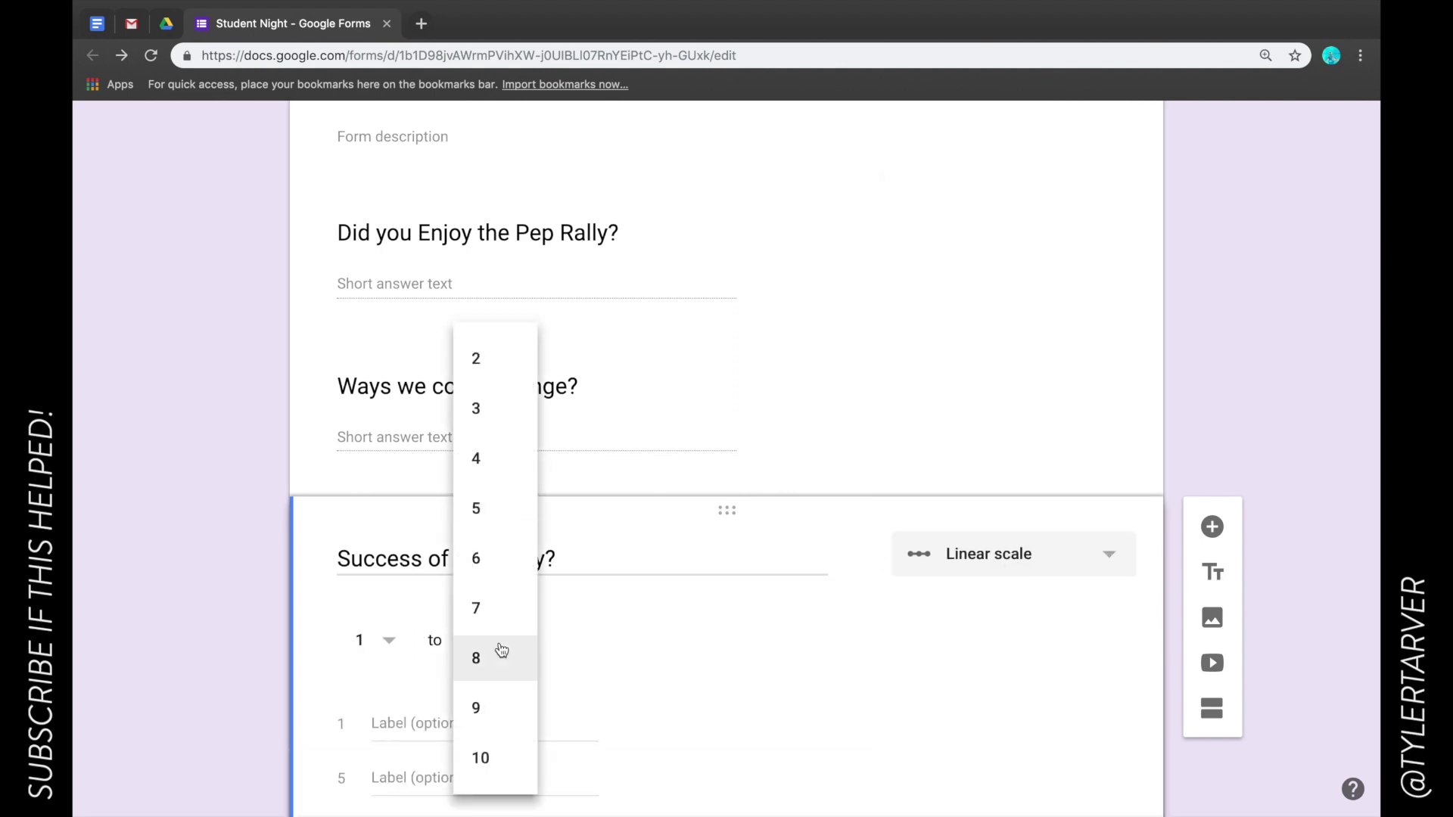
left_click(503, 769)
- Label the scale 'Terrible' at 1 and 'AMAZING!!!' at 10
scroll(424, 726, "down", 2)
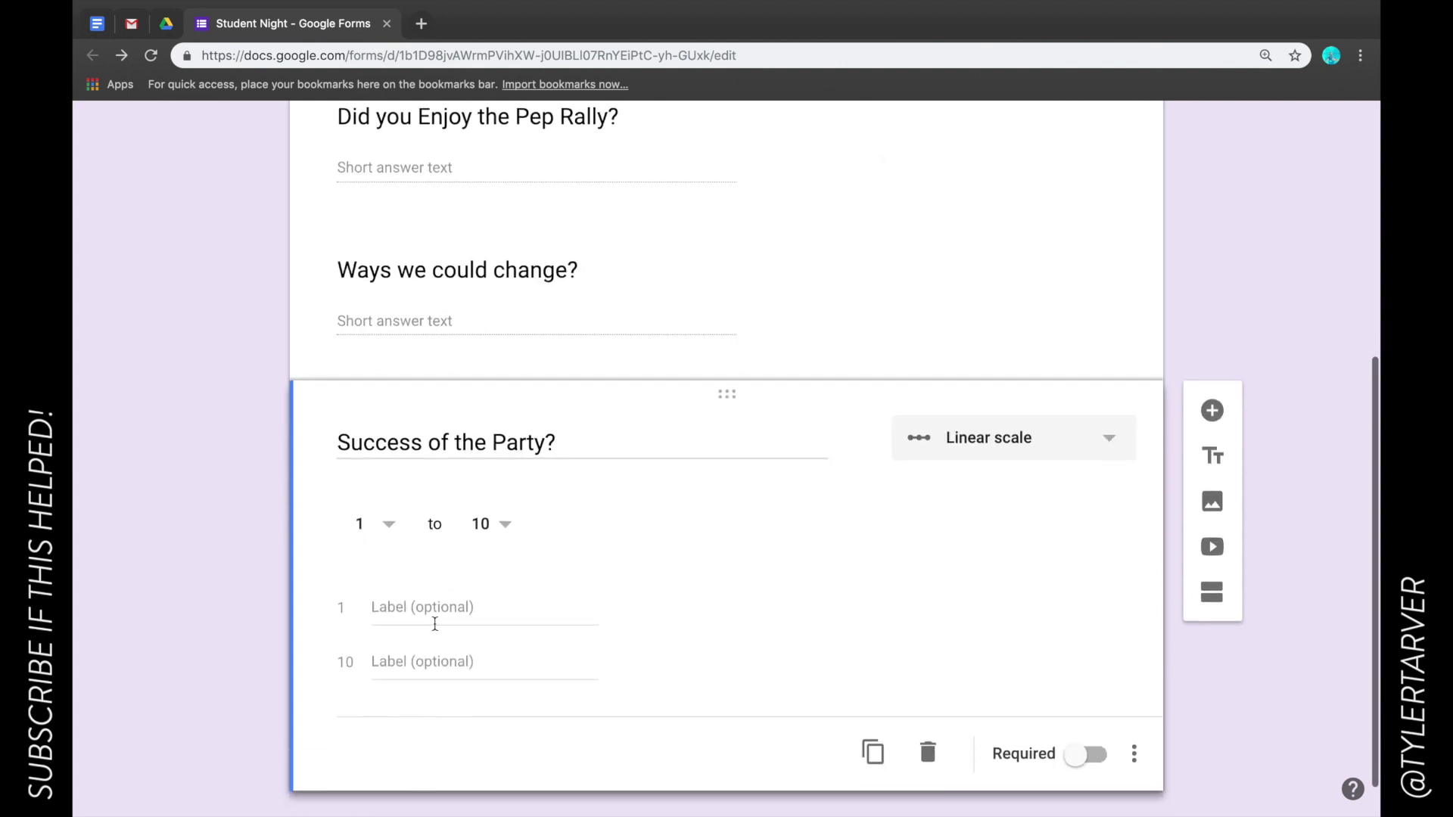
left_click(435, 609)
type("Terrible")
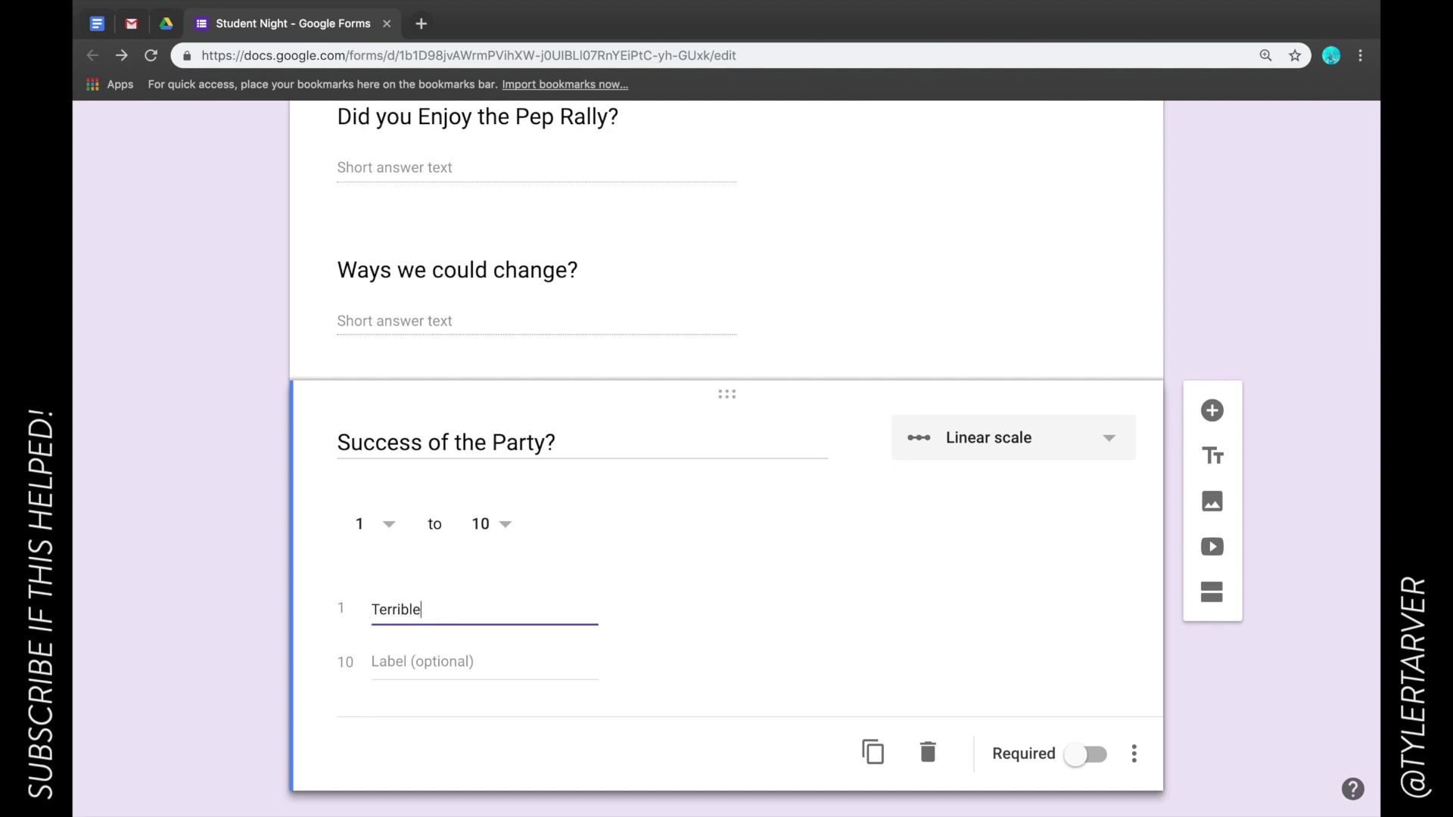
key("Tab")
type("AMAZING!!!")
left_click(1213, 659)
scroll(1213, 659, "up", 5)
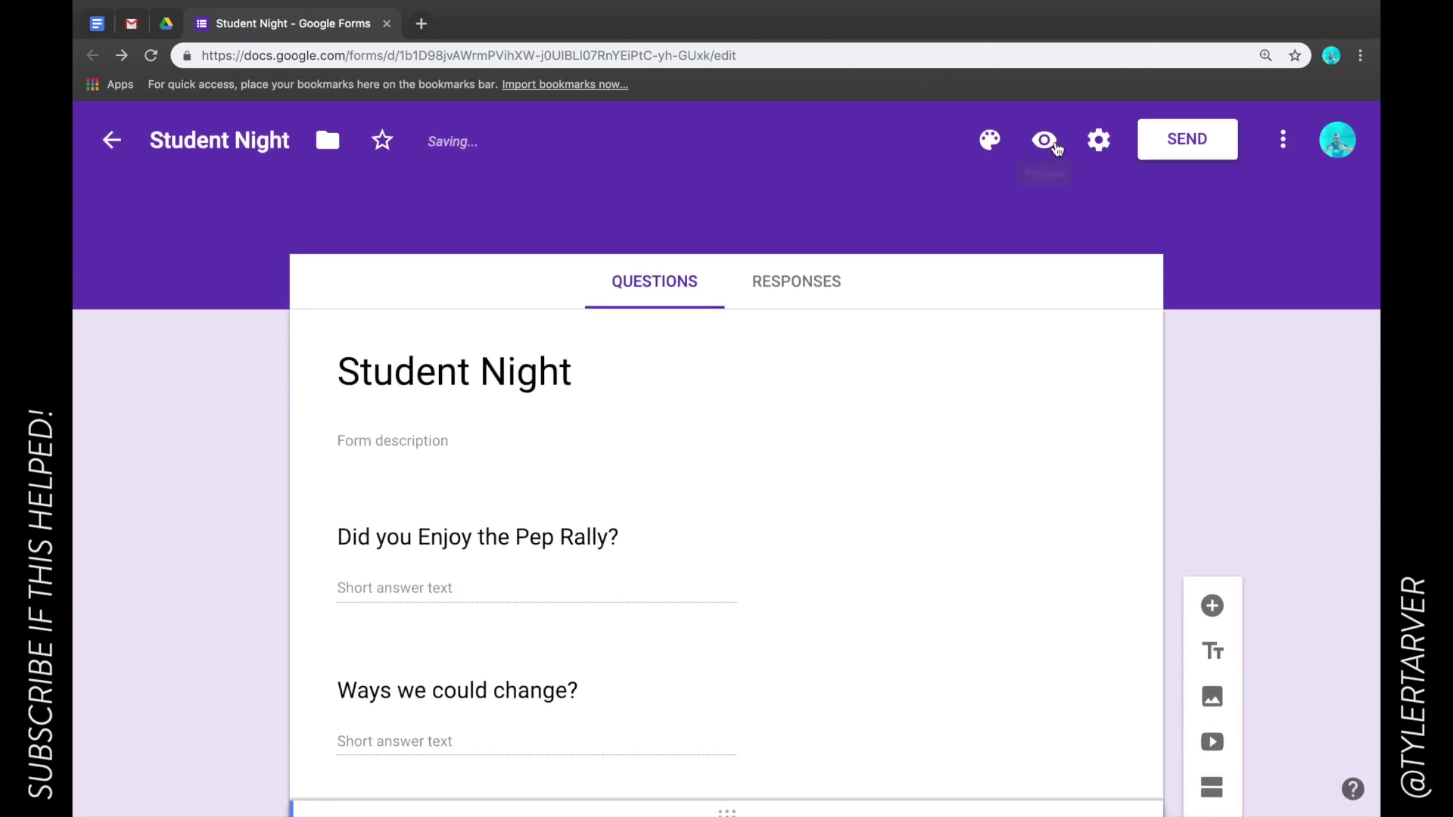
left_click(1036, 147)
- In the preview, answer the short questions with 'Sure' and 'Give us laptops!'
scroll(506, 476, "down", 2)
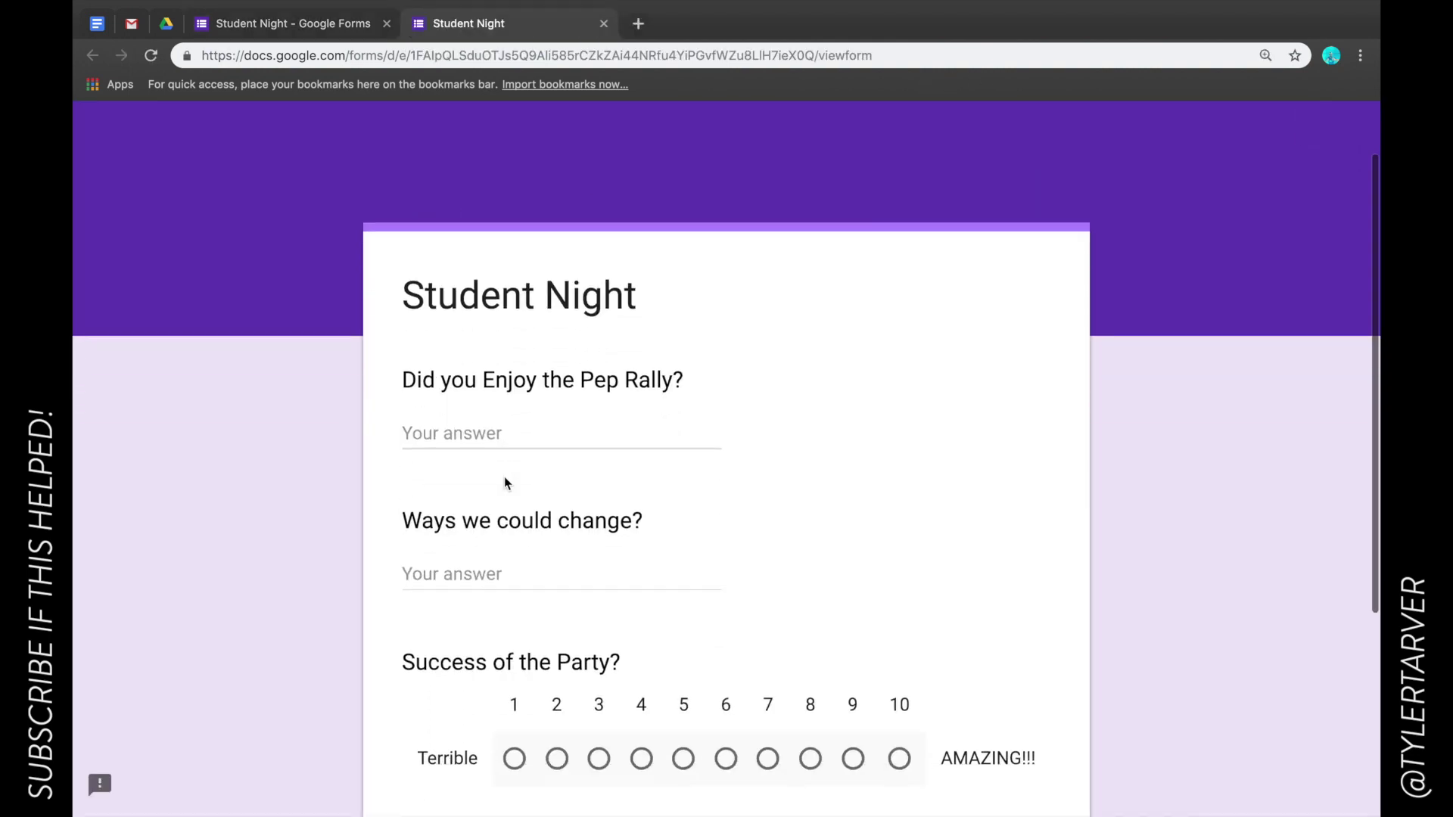
left_click(478, 428)
type("Sure")
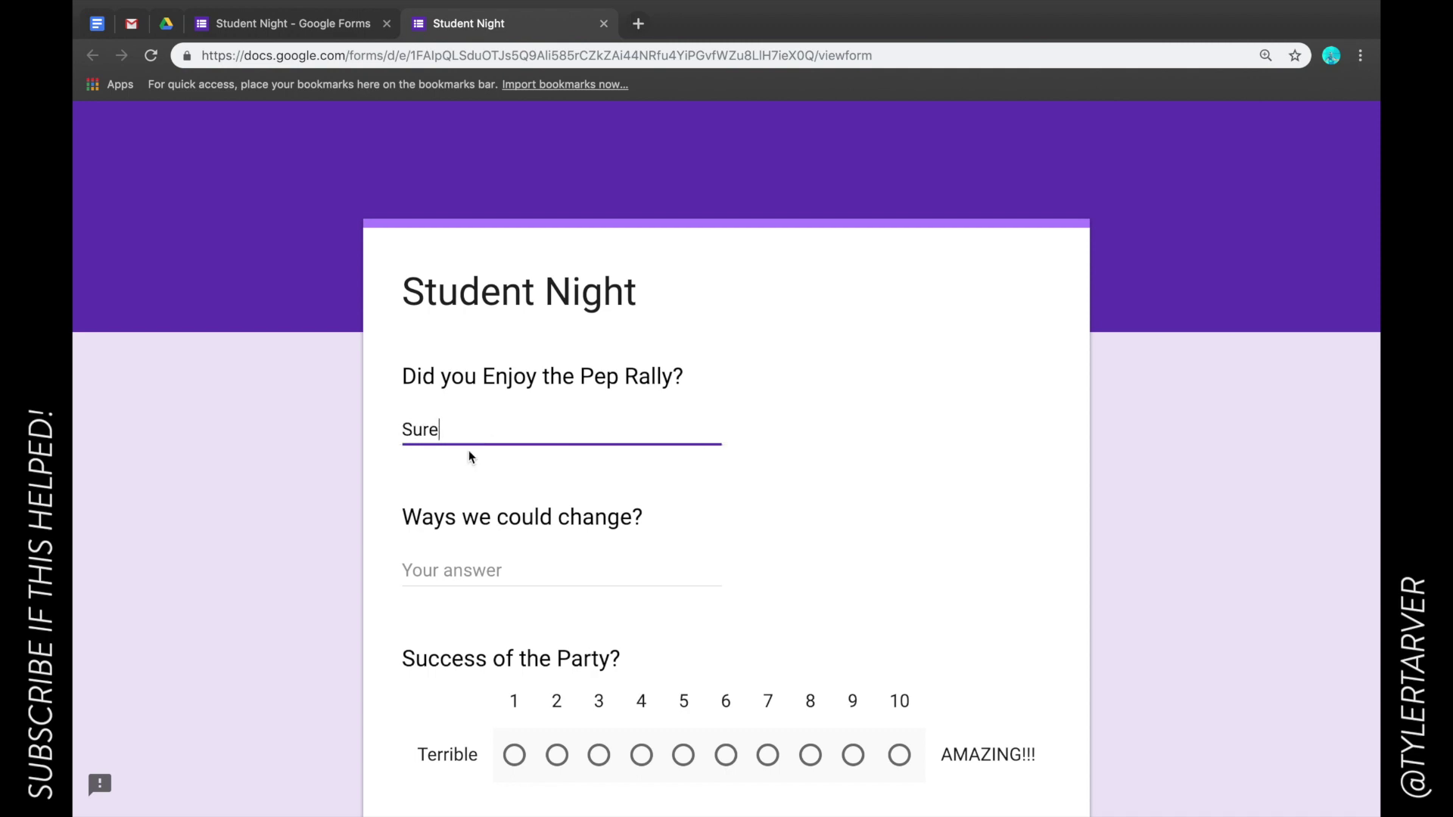
left_click(447, 567)
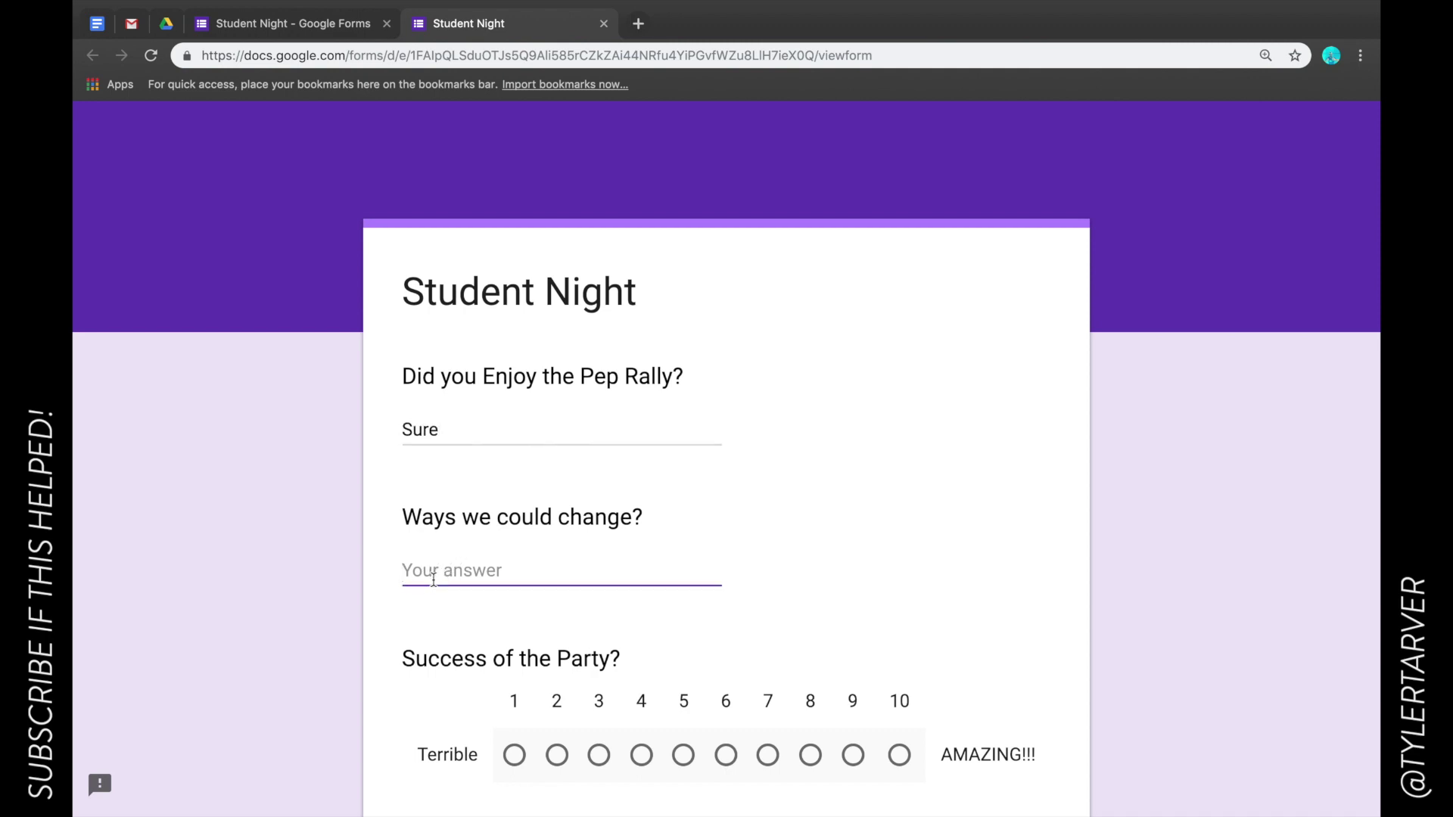
type("Give us ")
type("laptops!")
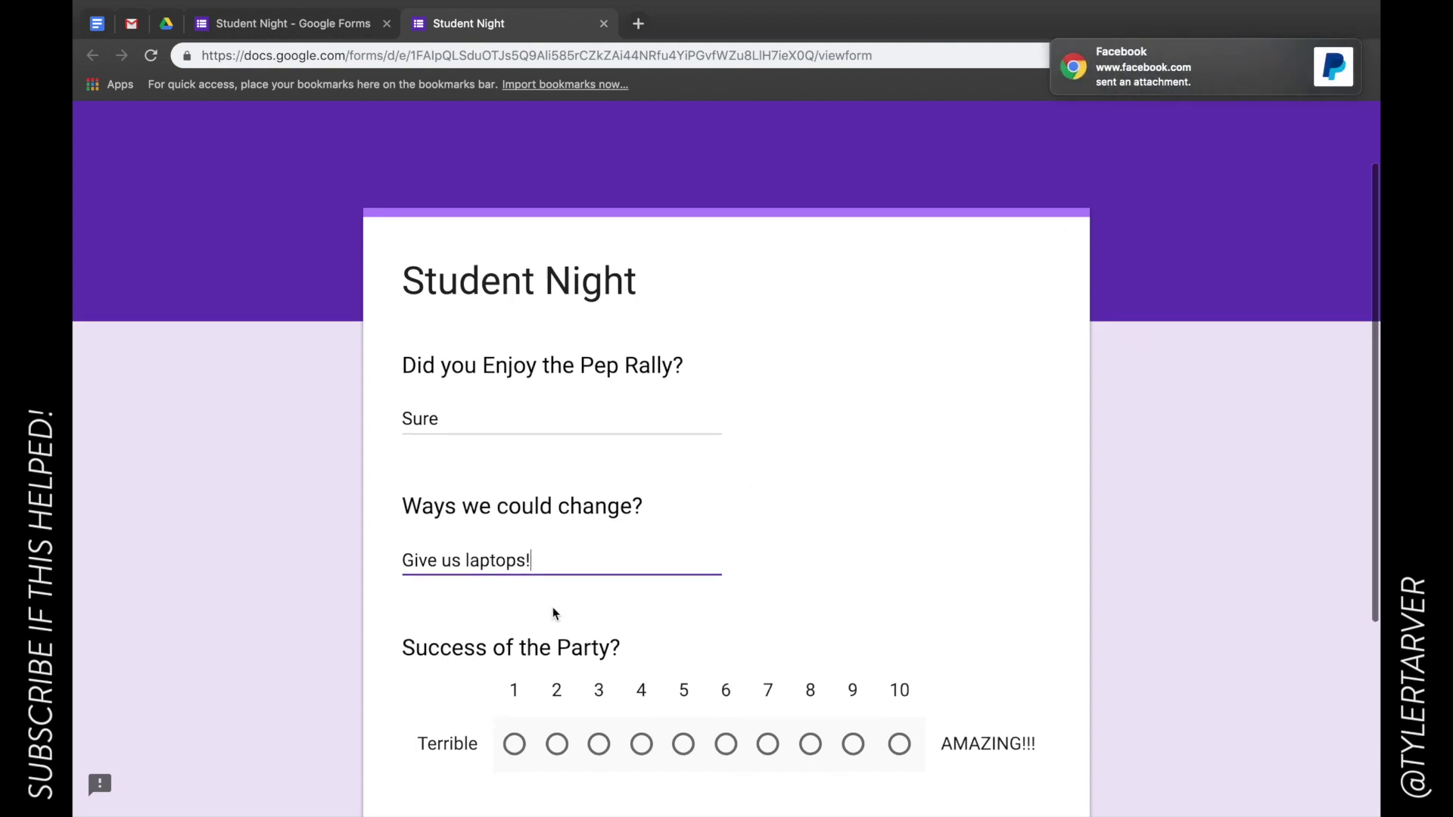
- Rate the party's success 9 on the scale and submit the response
scroll(553, 606, "down", 3)
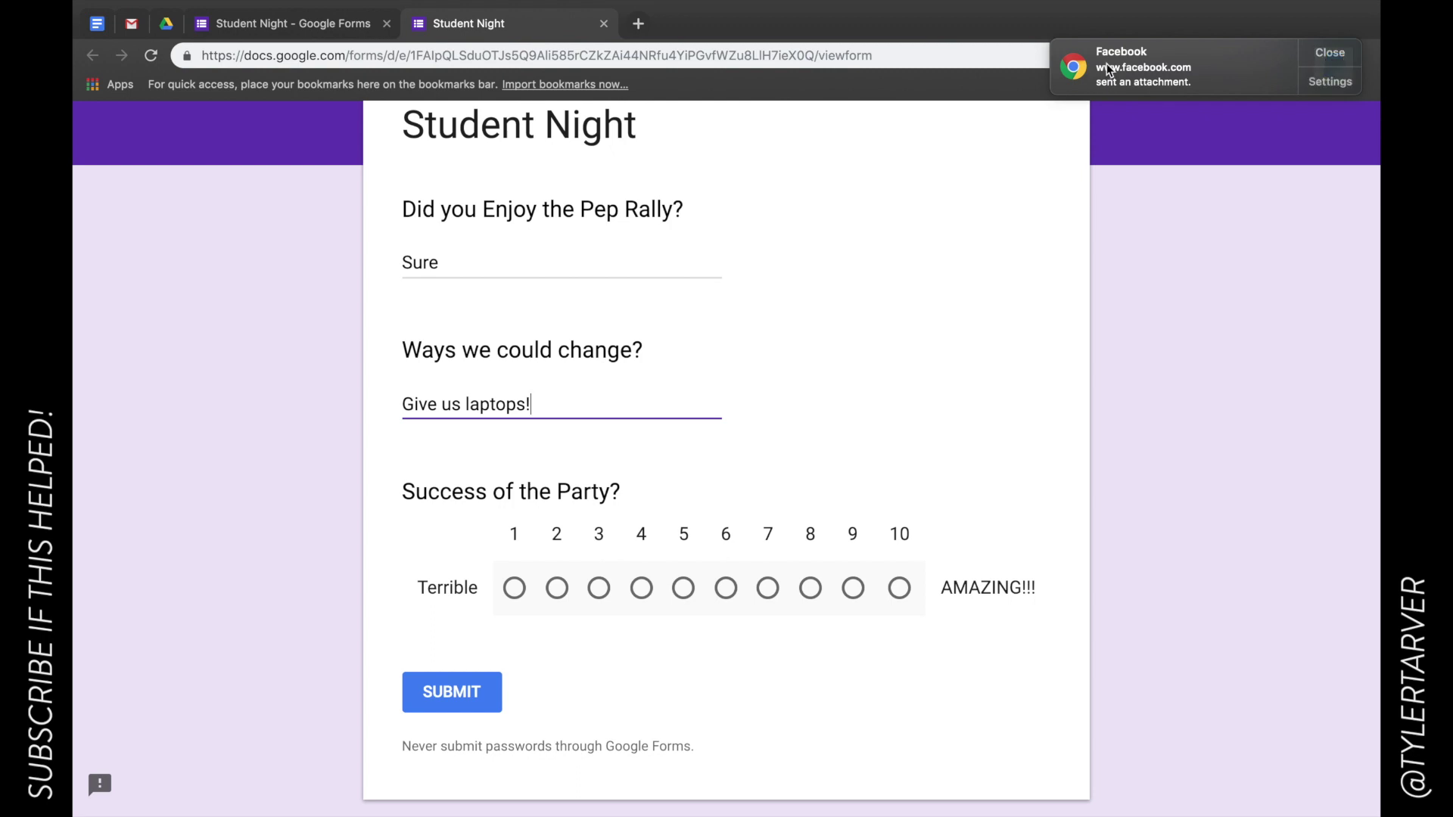
left_click(910, 588)
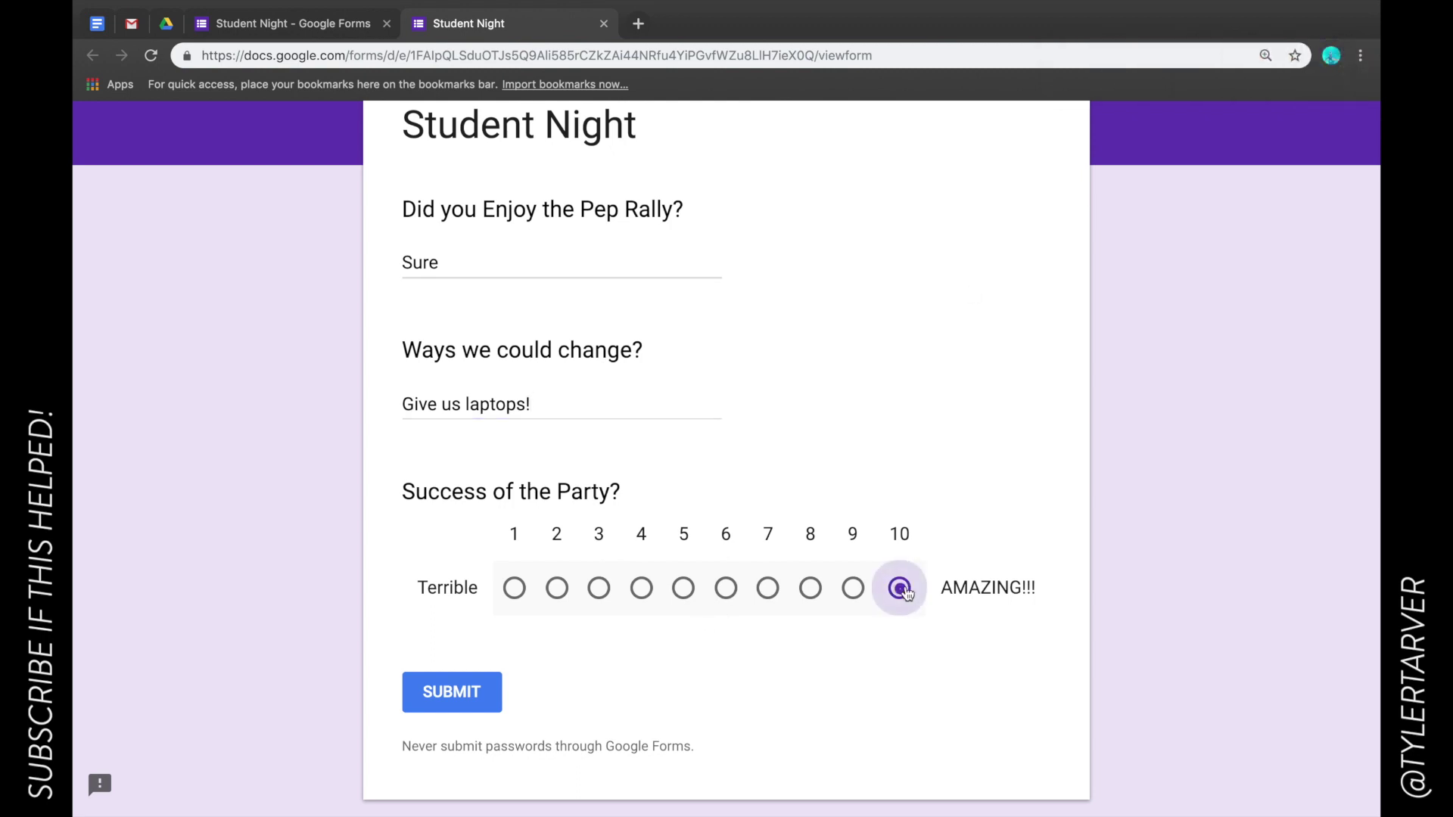
left_click(852, 588)
left_click(899, 588)
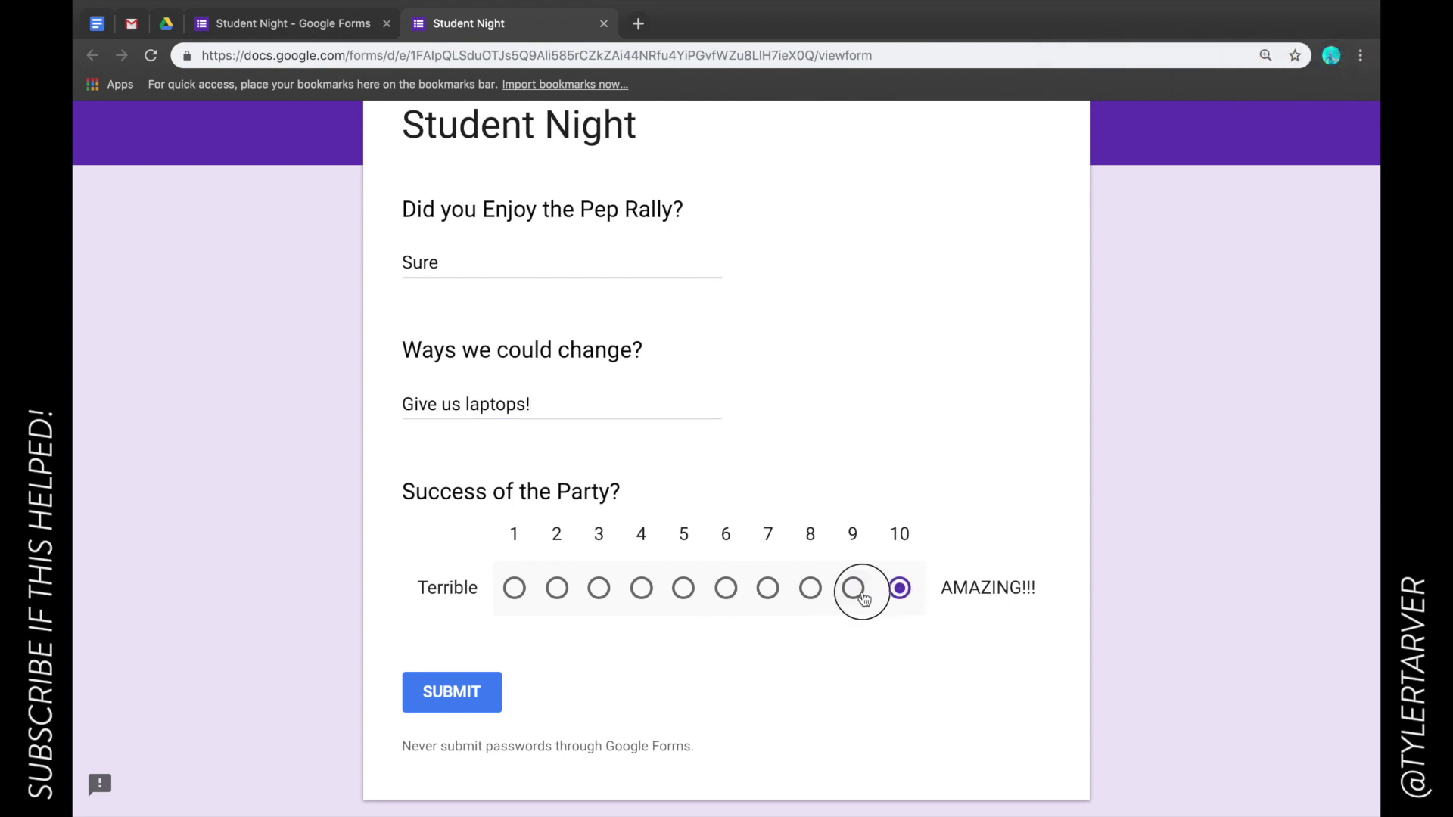
left_click(853, 588)
left_click(428, 690)
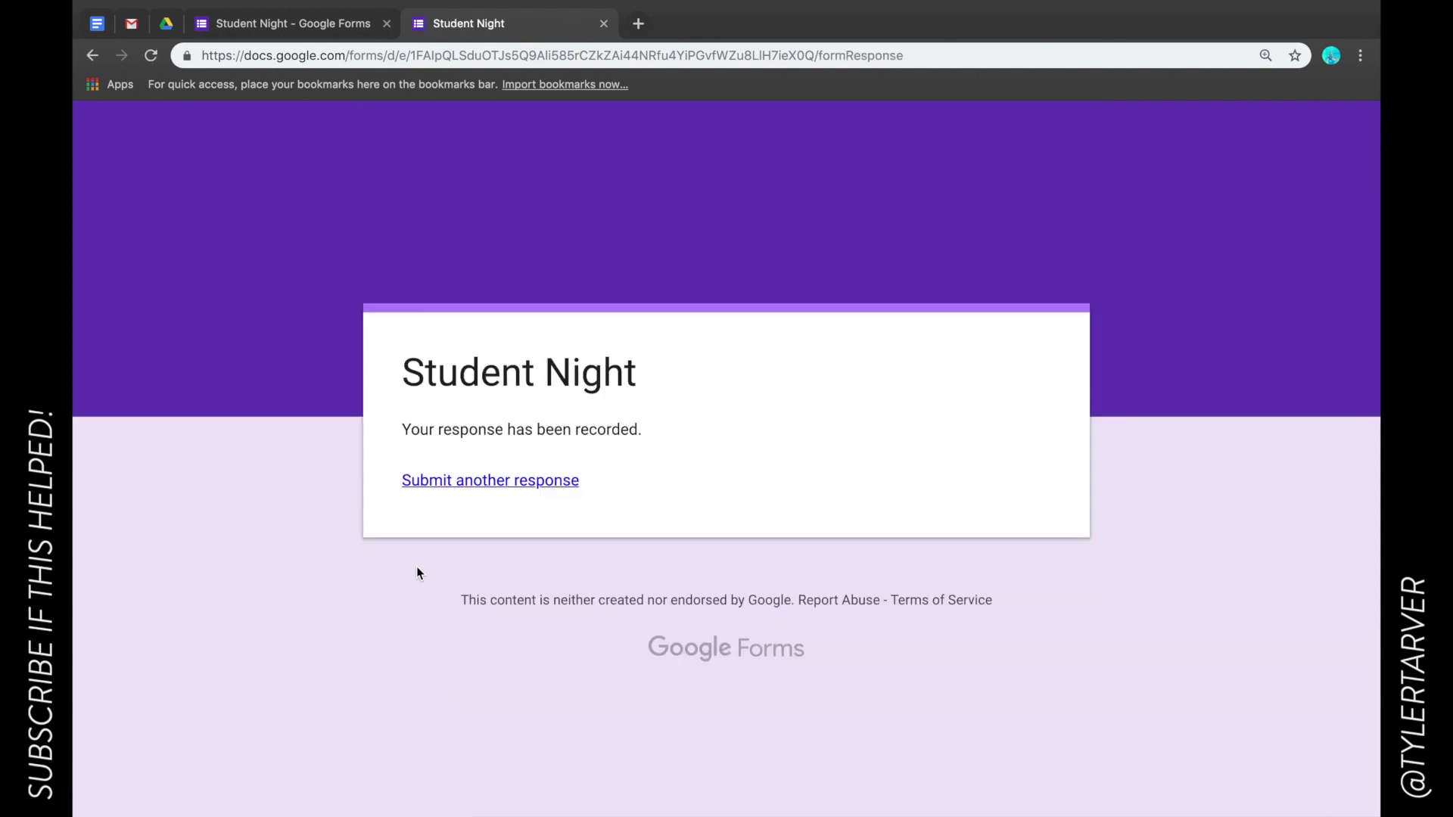
- Open the Responses summary in the editor and inspect the scale chart's single rating of 9
left_click(345, 23)
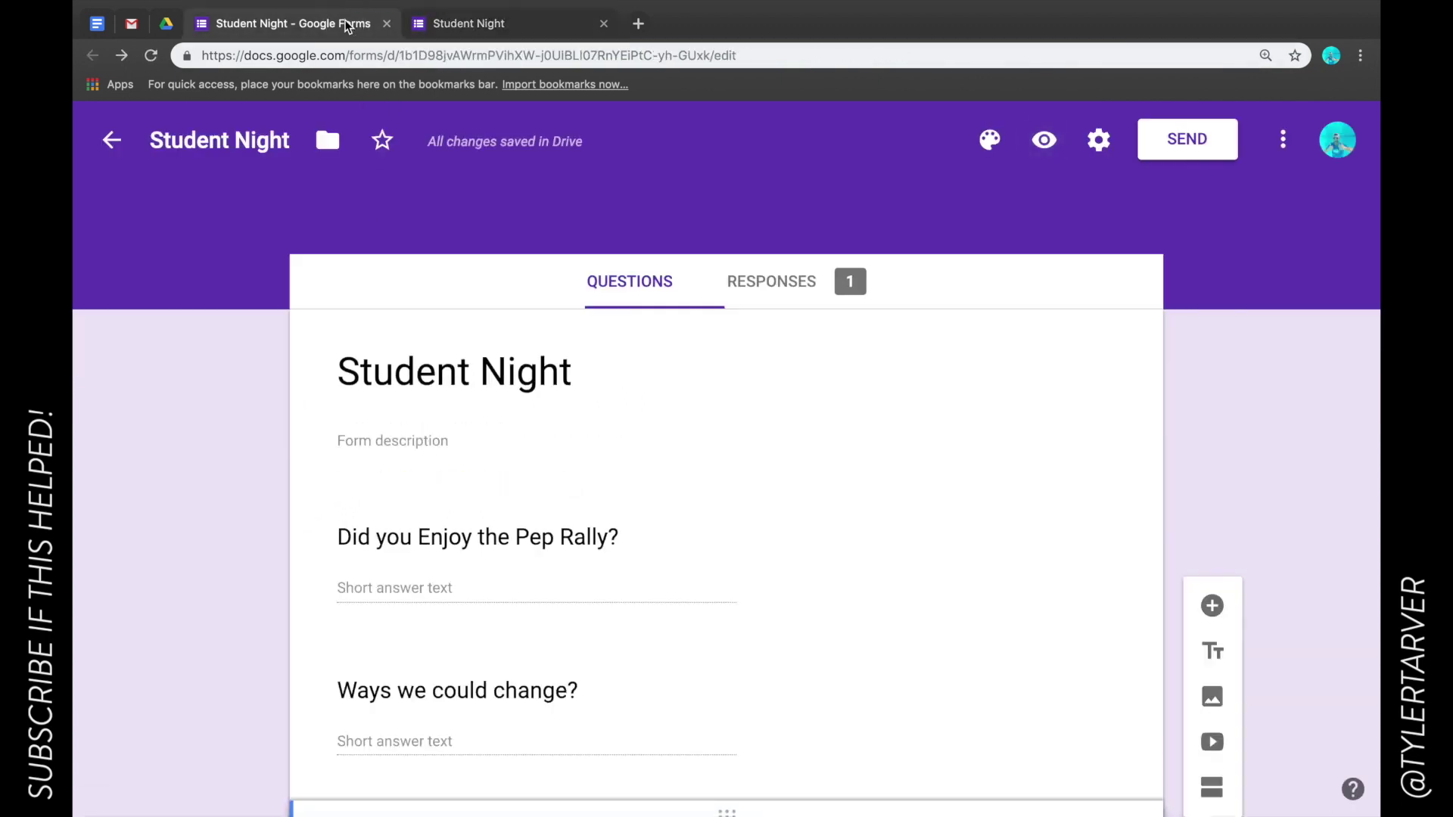
left_click(769, 272)
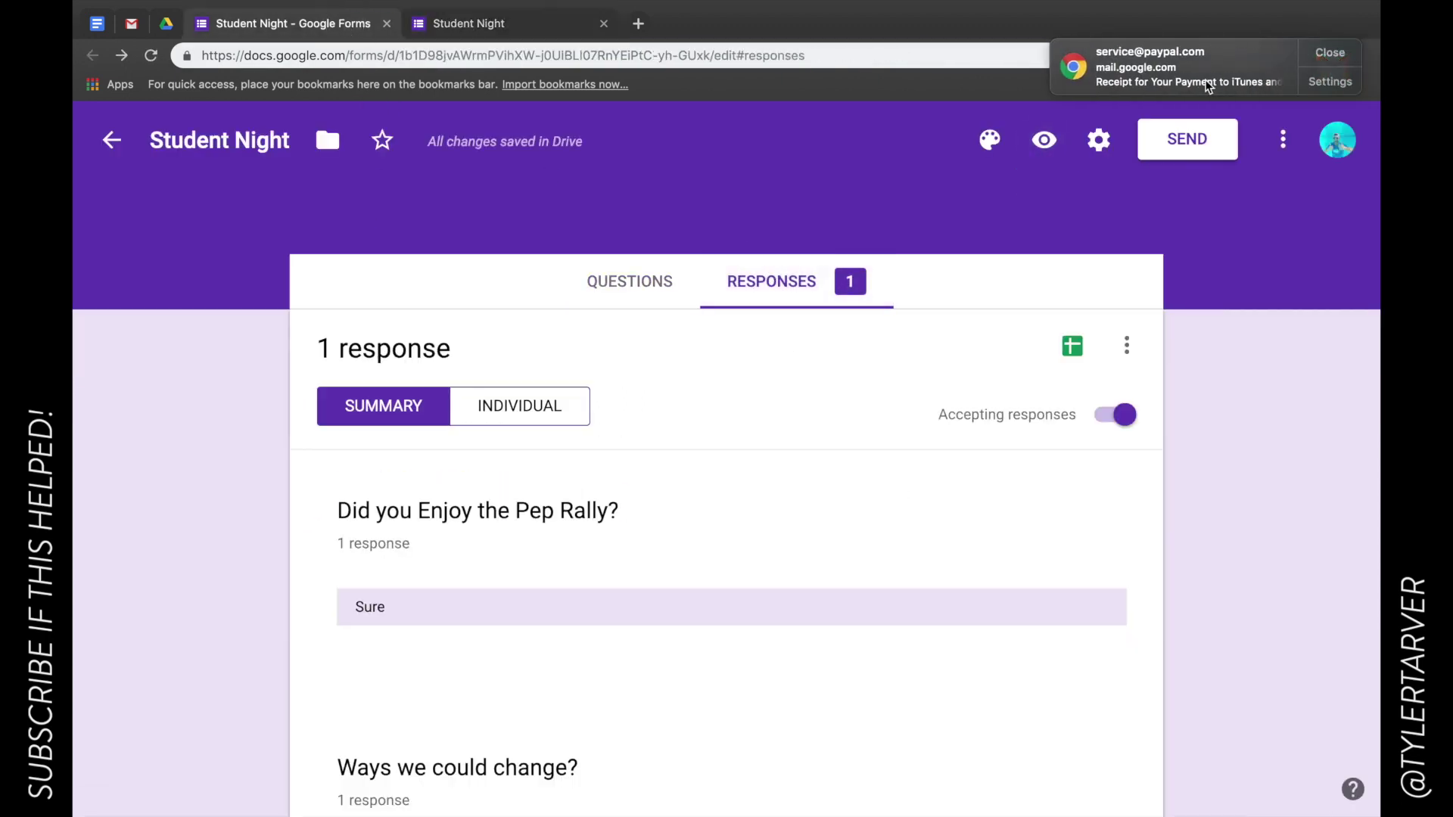
scroll(681, 388, "down", 3)
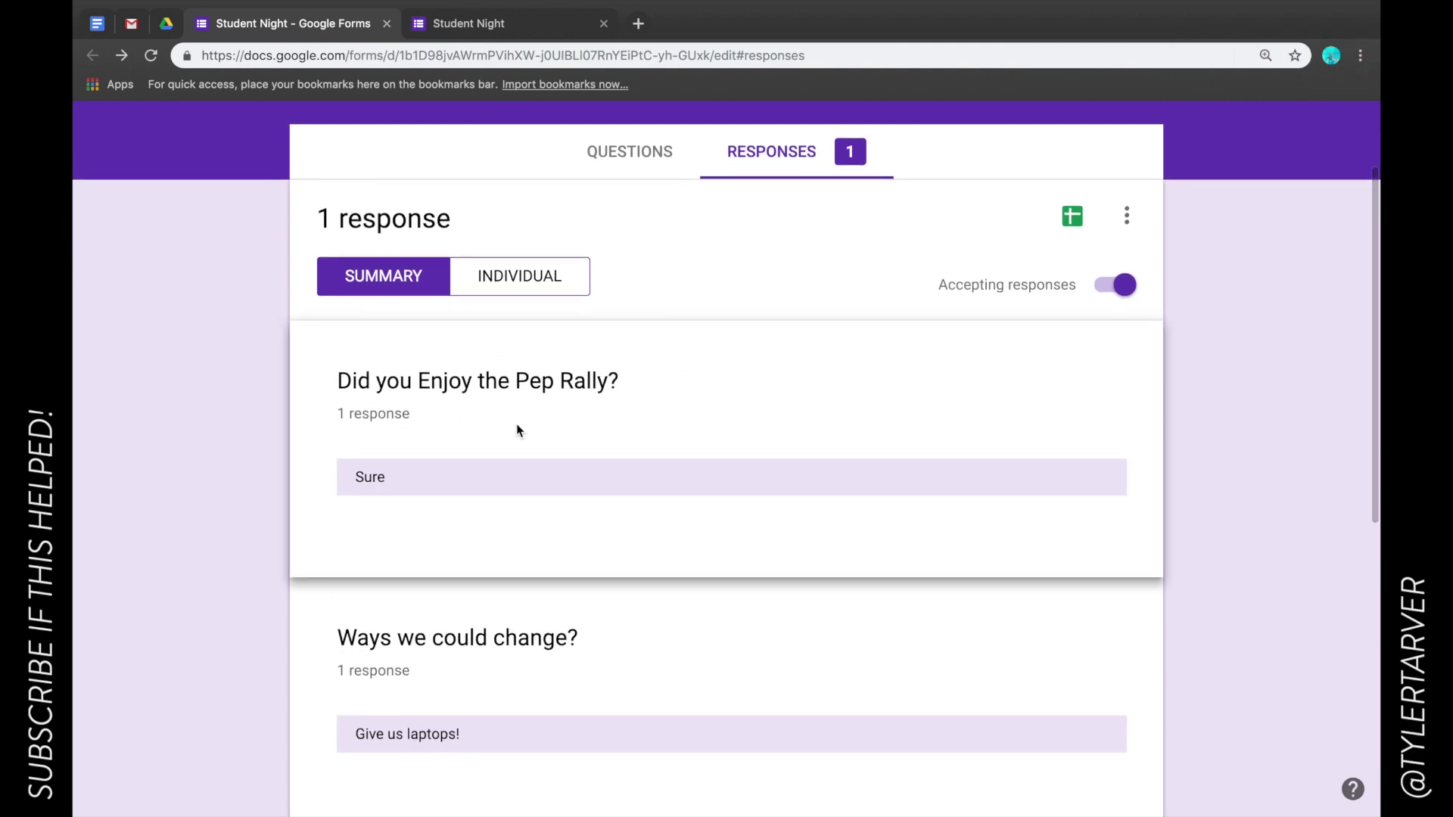
scroll(391, 542, "down", 3)
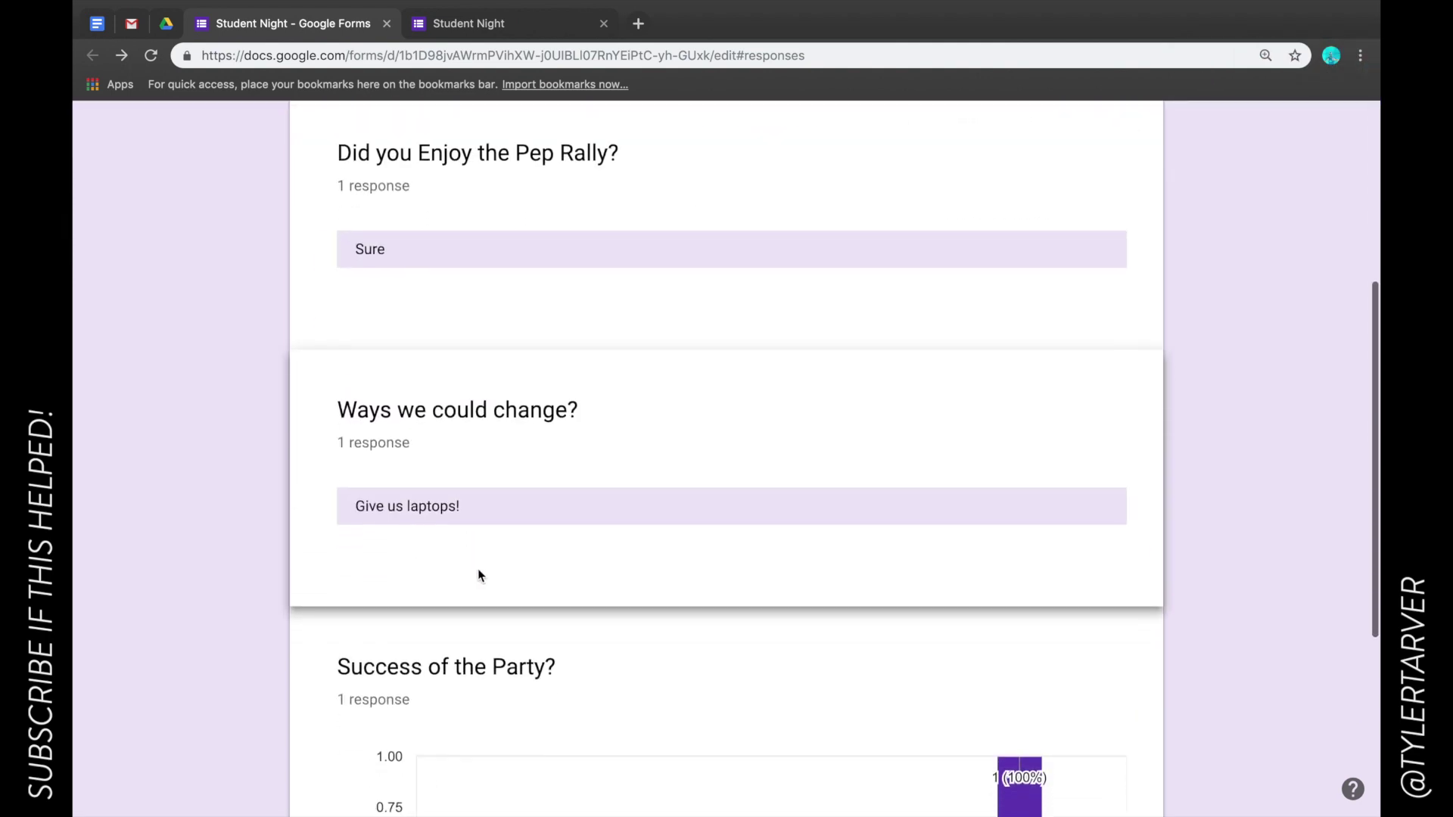
scroll(478, 569, "down", 5)
scroll(483, 460, "up", 5)
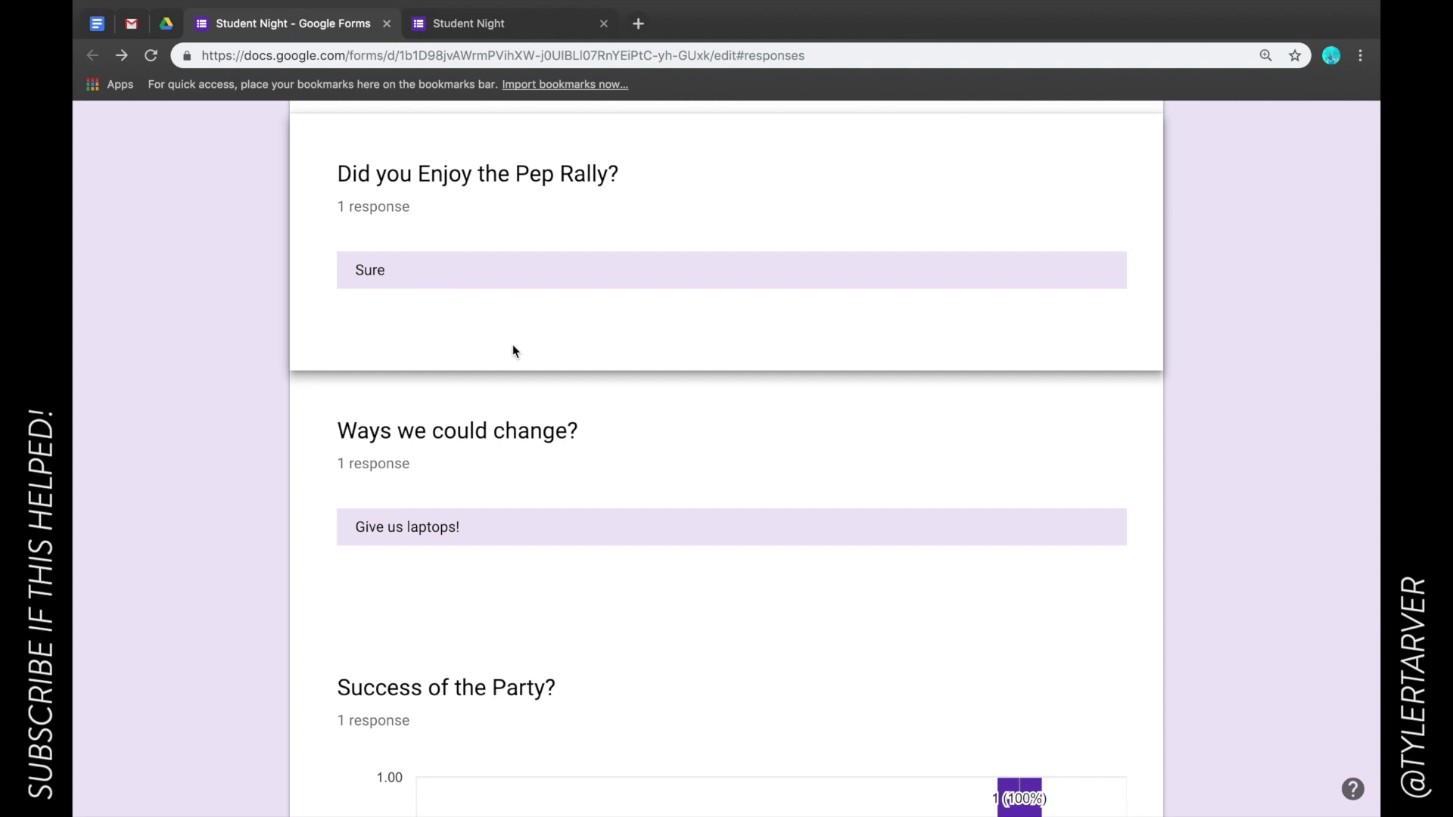
scroll(502, 564, "down", 5)
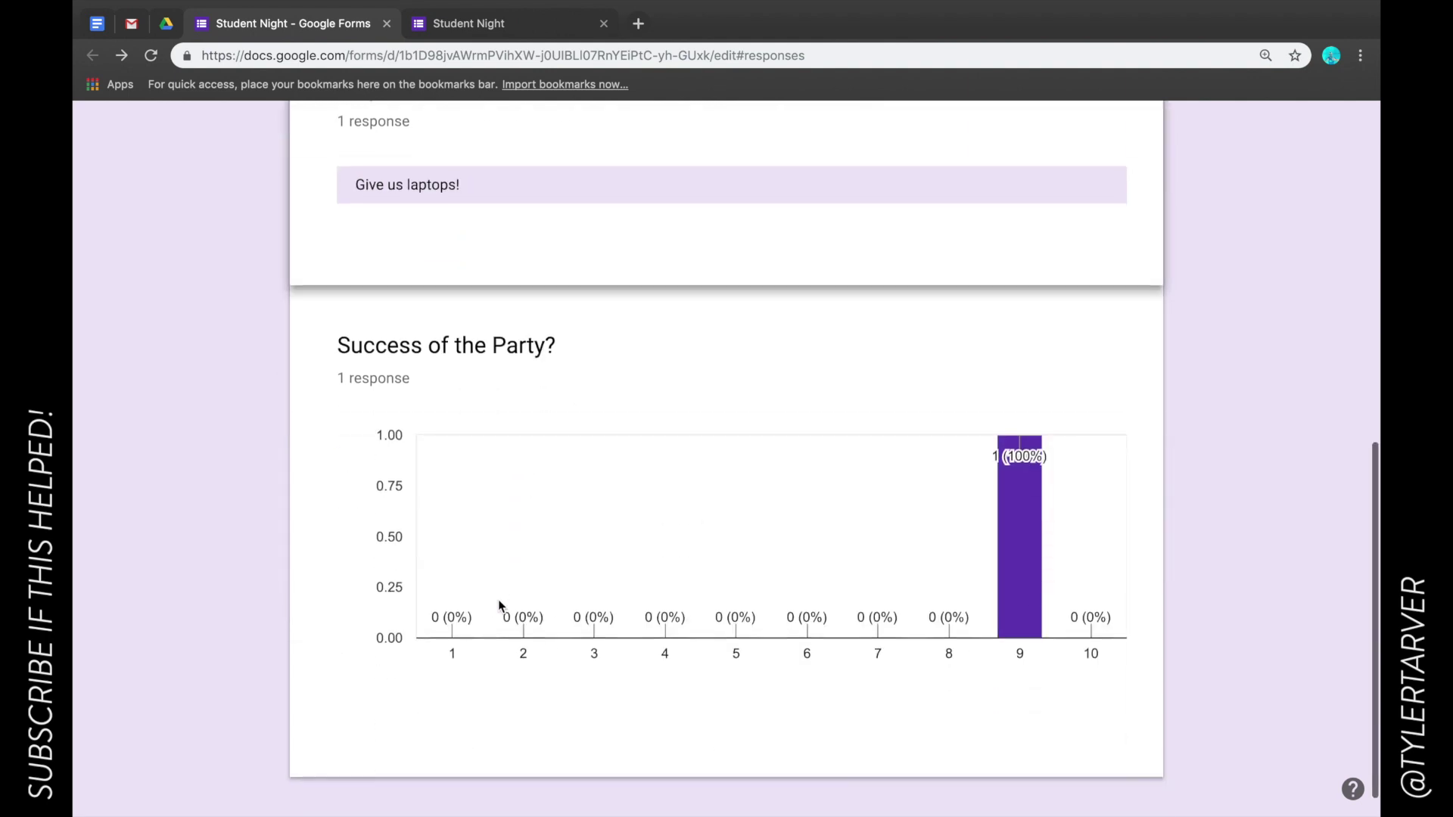
left_click(1020, 555)
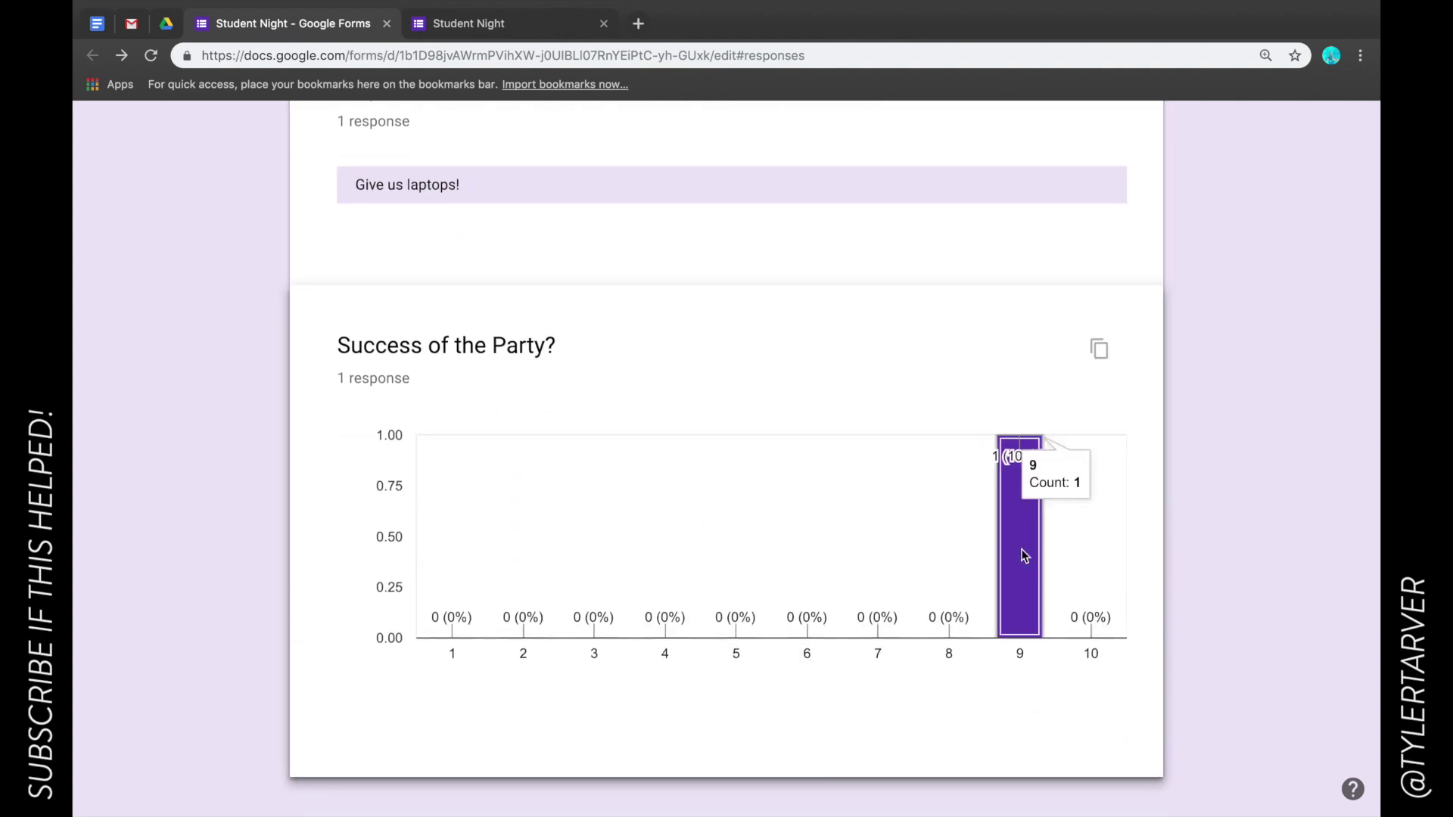
scroll(720, 328, "up", 10)
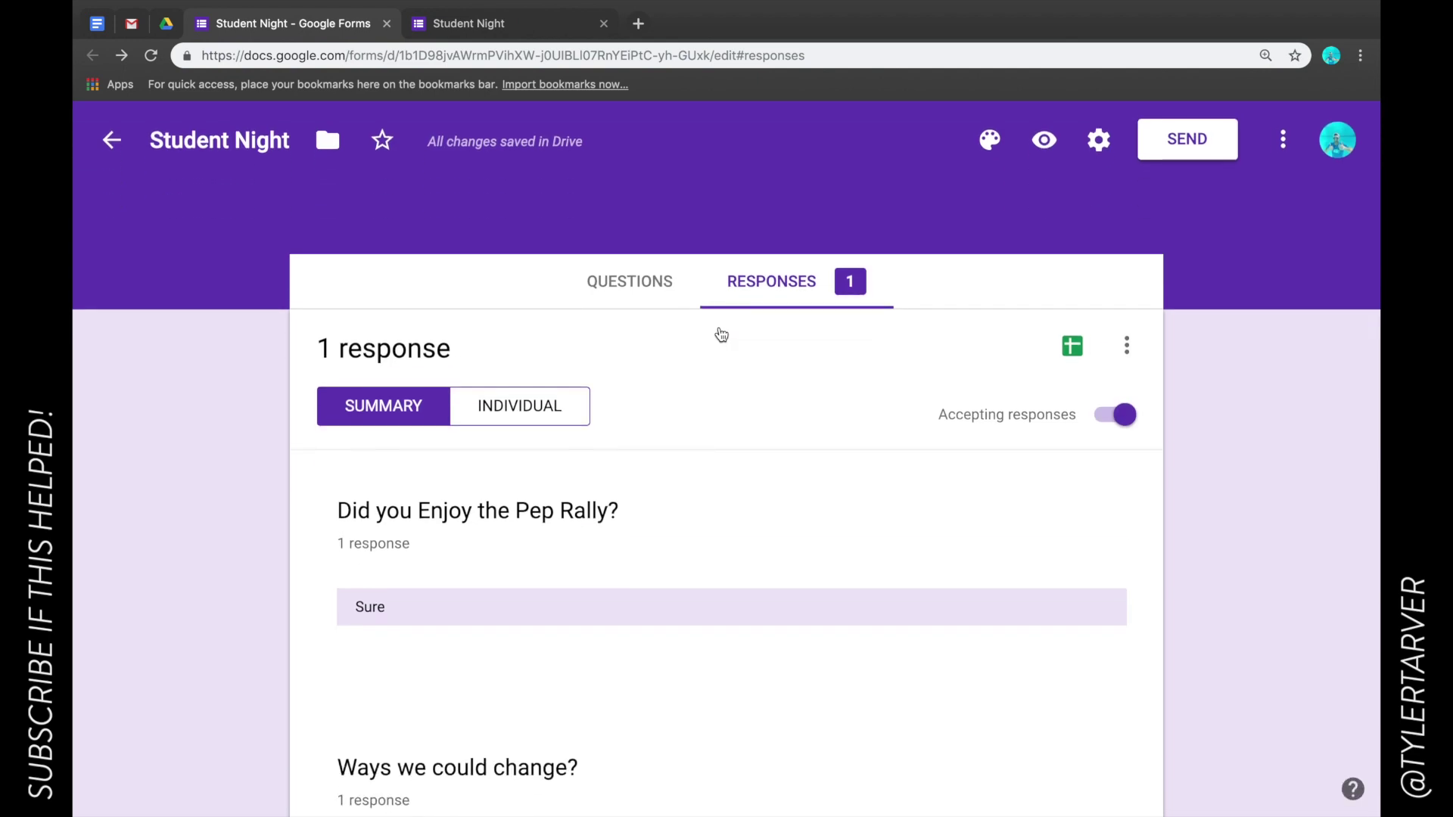